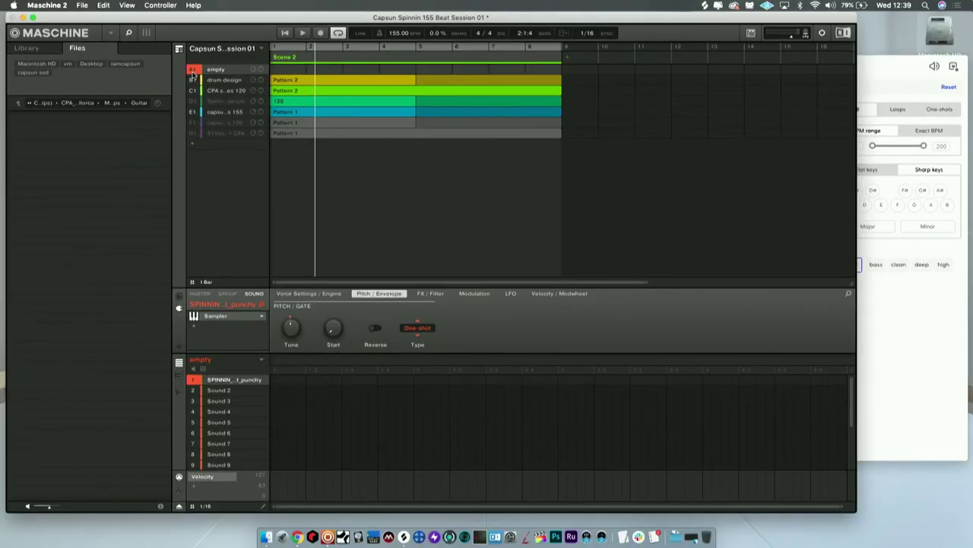
Show the punchy kick's plugin chain in the mixer view and return to the arrangement view.
{"action": "left_click", "coordinate": [145, 32]}
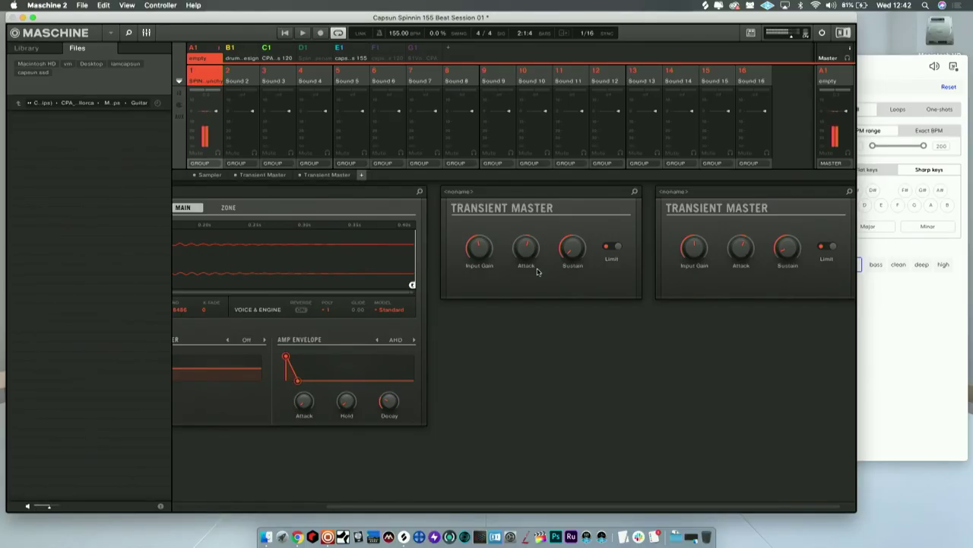
{"action": "left_click", "coordinate": [146, 33]}
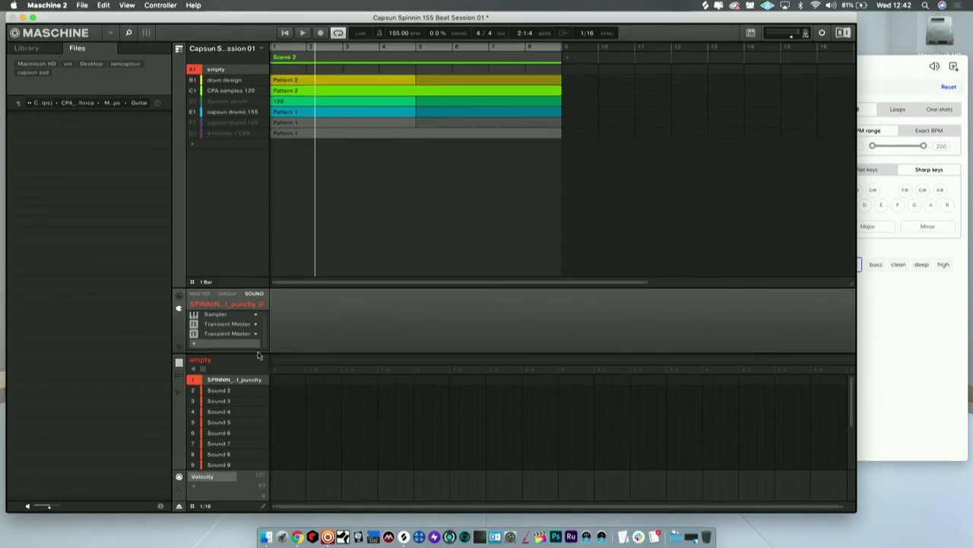
{"action": "left_click", "coordinate": [225, 343]}
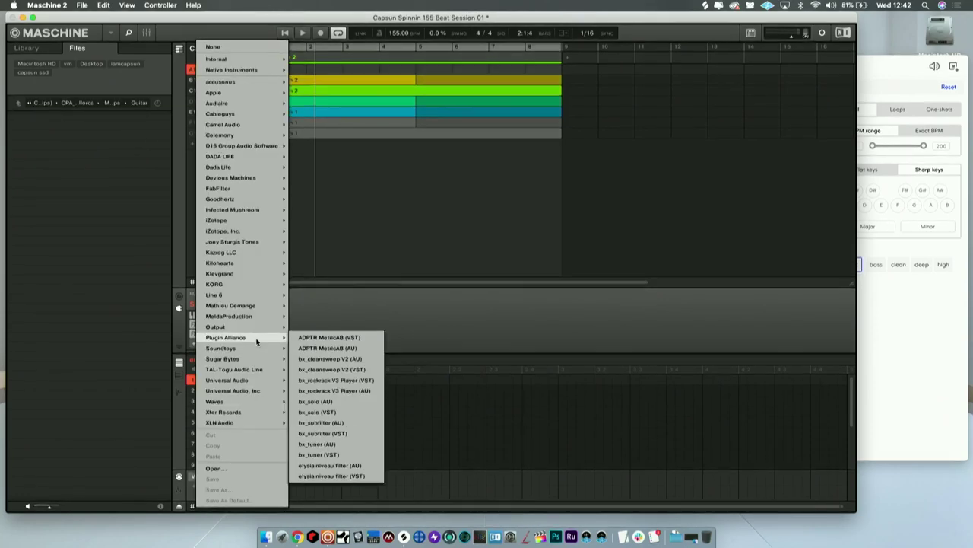
{"action": "mouse_move", "coordinate": [244, 219]}
{"action": "left_click", "coordinate": [458, 351]}
Examine the punchy kick's Sampler FX / Filter settings and its first Transient Master's depth settings.
{"action": "key", "text": "Up"}
{"action": "key", "text": "Up"}
{"action": "key", "text": "Up"}
{"action": "key", "text": "Right"}
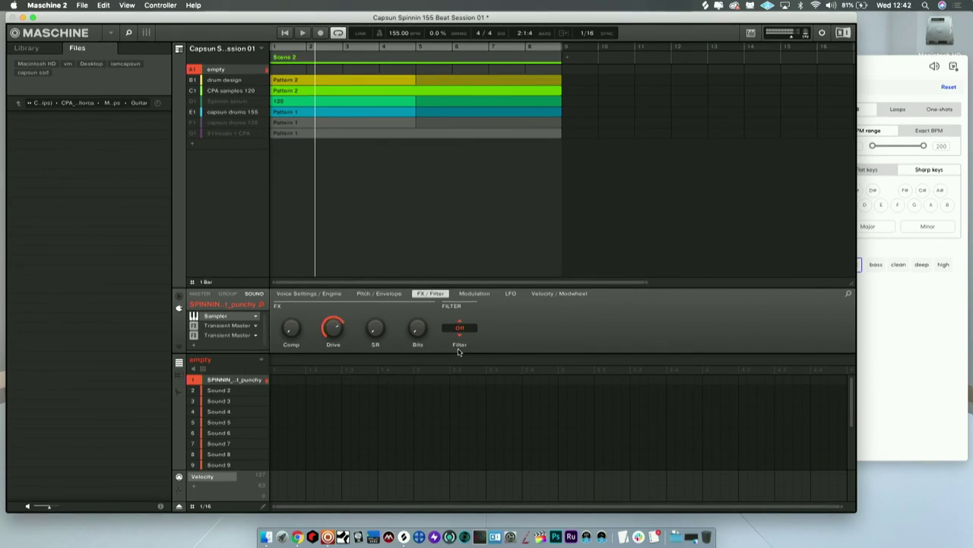
{"action": "key", "text": "Down"}
{"action": "key", "text": "Down"}
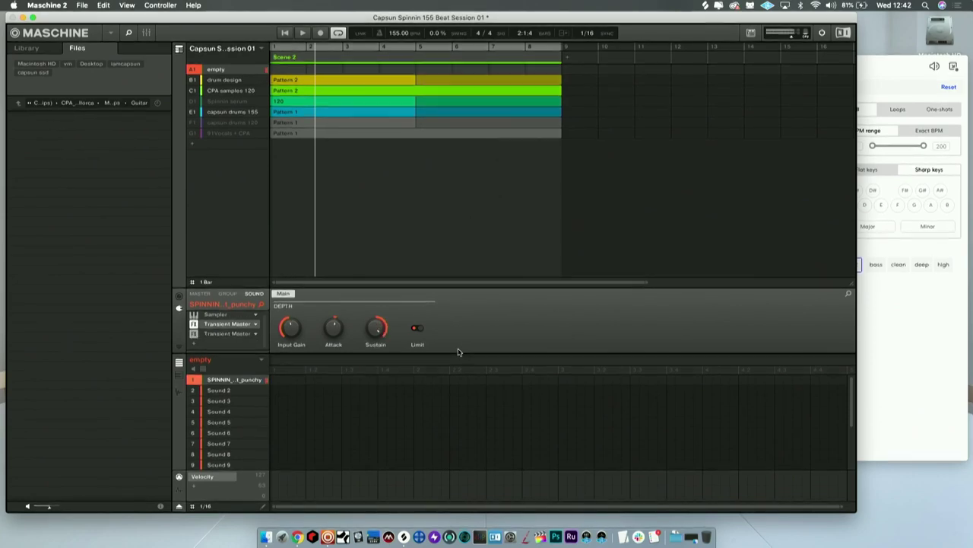
{"action": "key", "text": "Up"}
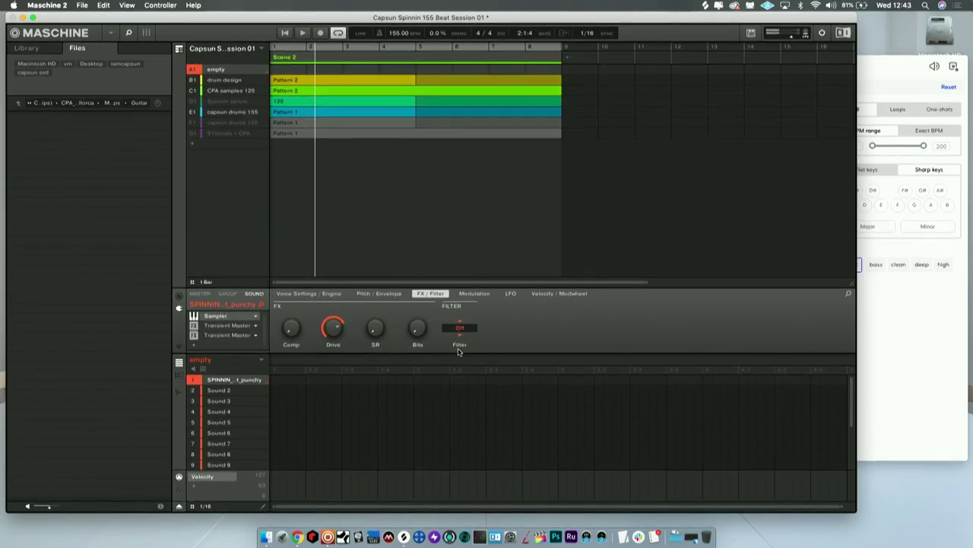
{"action": "key", "text": "Left"}
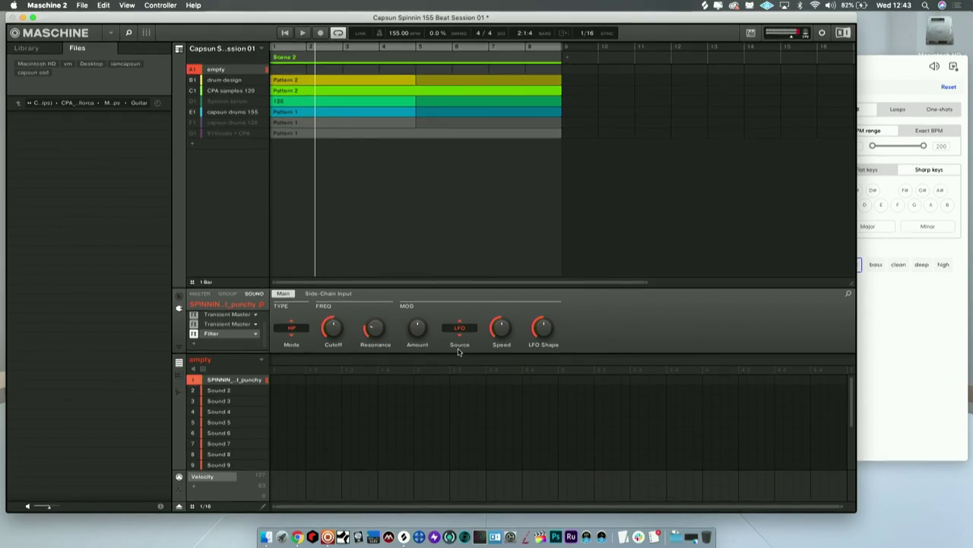
Undo the last changes made in the punchy kick's plugin chain.
{"action": "key", "text": "super+z"}
{"action": "key", "text": "super+z"}
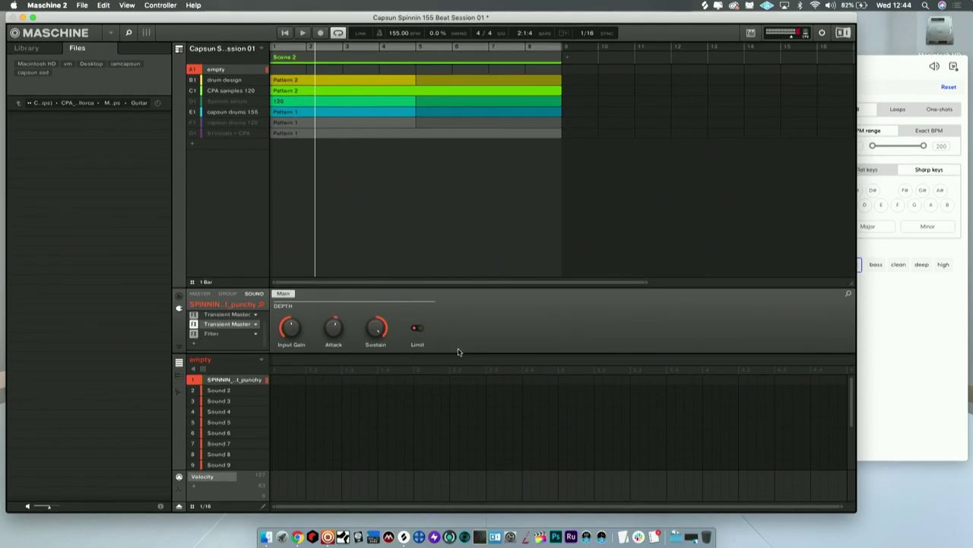
{"action": "key", "text": "super+z"}
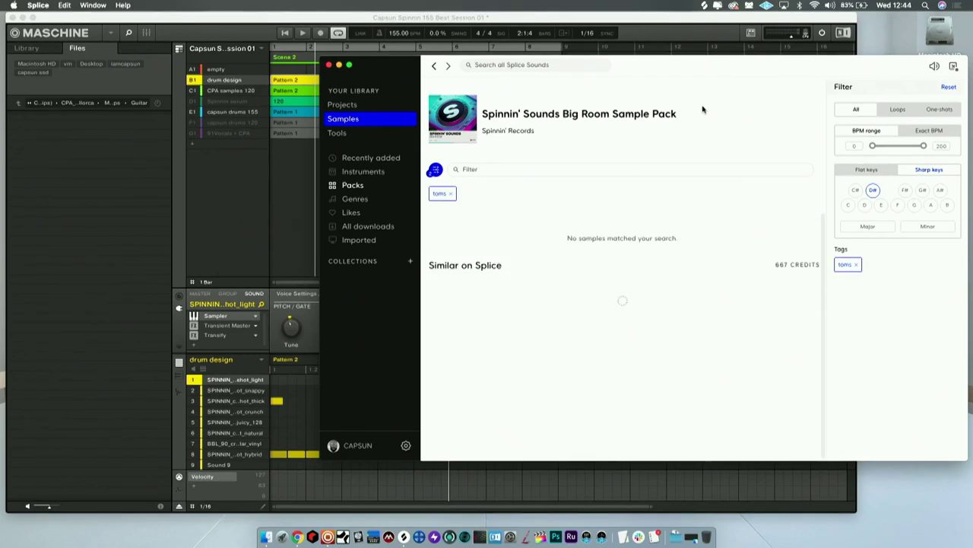
Replace the toms tag with kicks in the Spinnin' Sounds Big Room Sample Pack filter and preview the D# tonal kicks.
{"action": "left_click", "coordinate": [451, 194]}
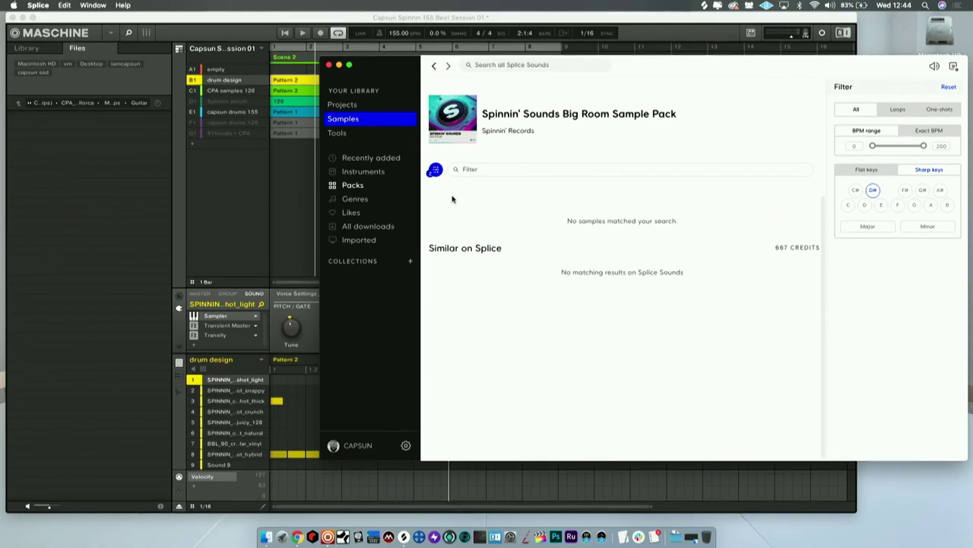
{"action": "left_click", "coordinate": [502, 195]}
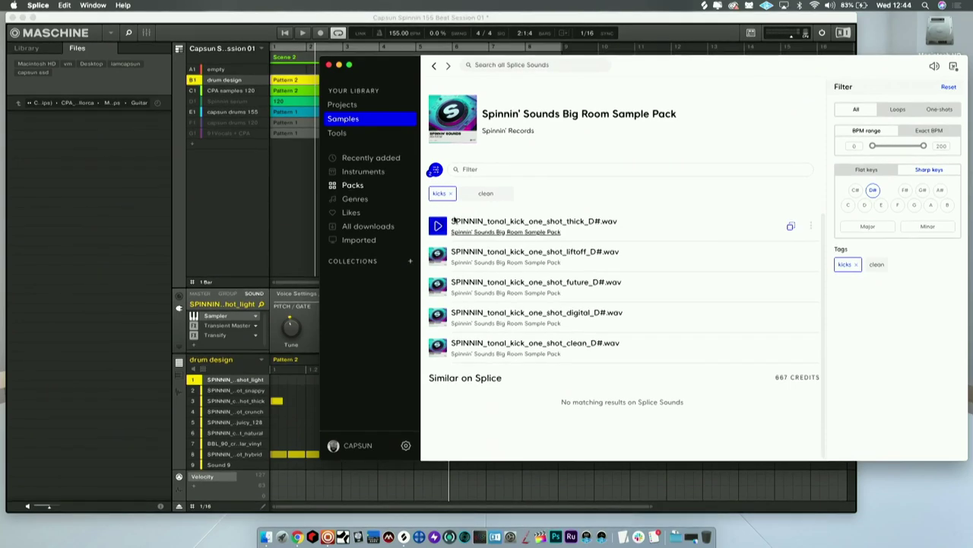
{"action": "left_click", "coordinate": [440, 232]}
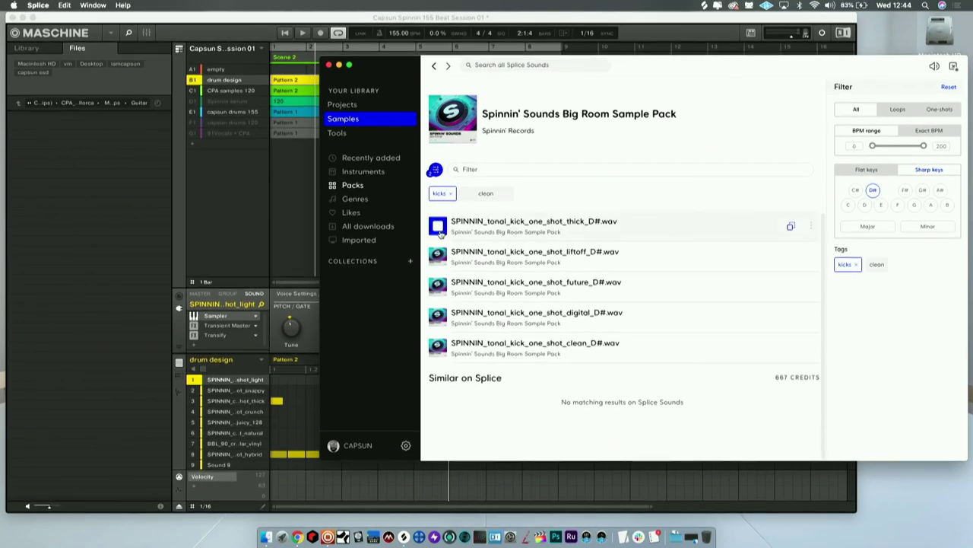
{"action": "key", "text": "Down"}
{"action": "key", "text": "Down"}
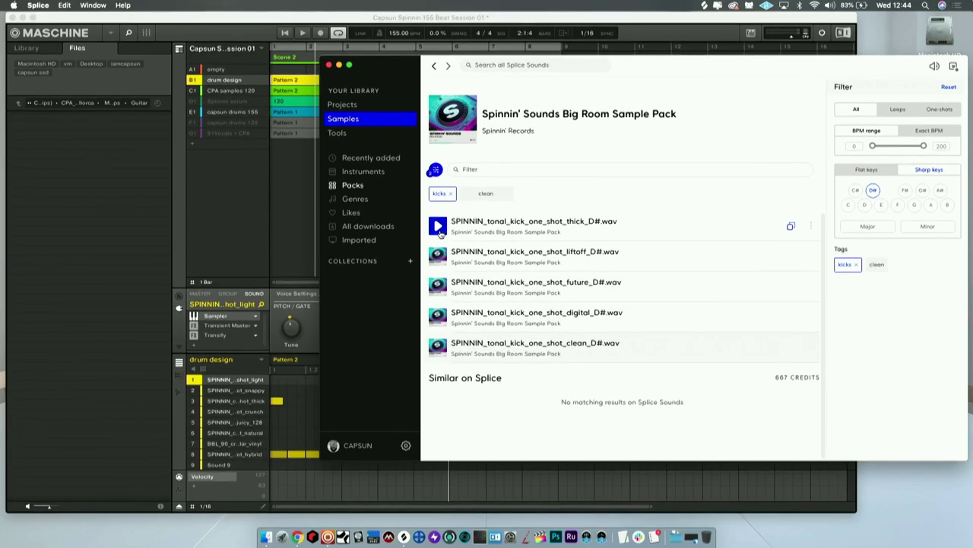
{"action": "key", "text": "Up"}
Switch to Maschine and inspect the Transify plugin on the drum design group's first sound, closing its window after viewing.
{"action": "left_click", "coordinate": [316, 315]}
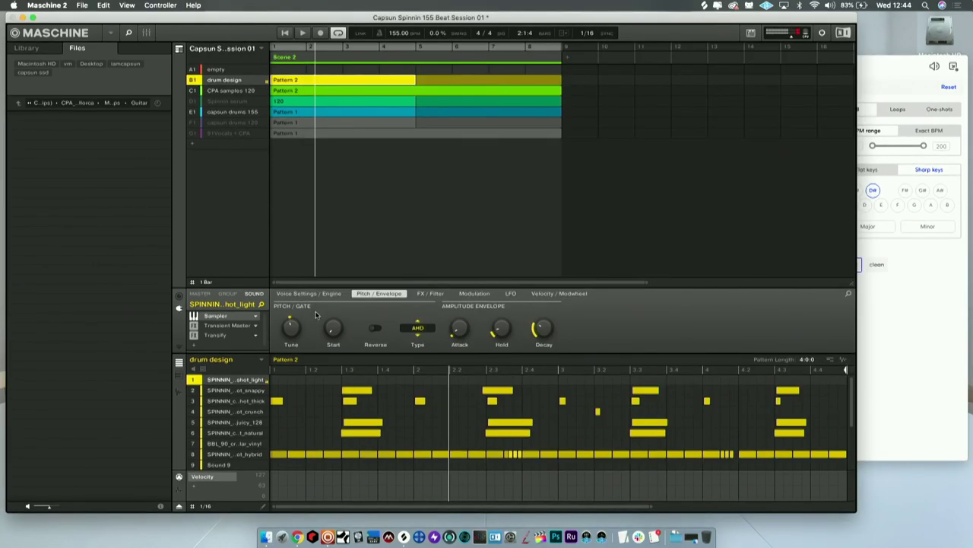
{"action": "key", "text": "Down"}
{"action": "key", "text": "Down"}
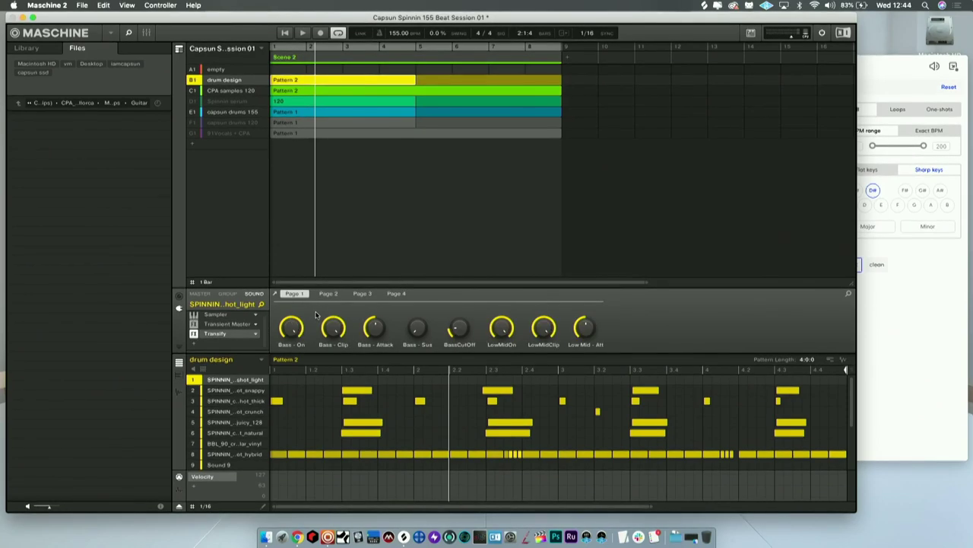
{"action": "left_click", "coordinate": [225, 339]}
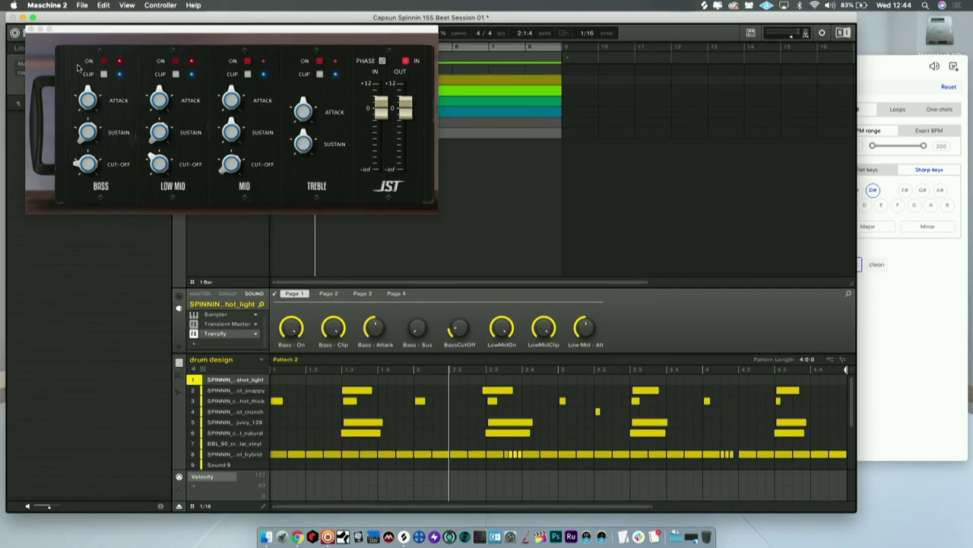
{"action": "left_click", "coordinate": [31, 29]}
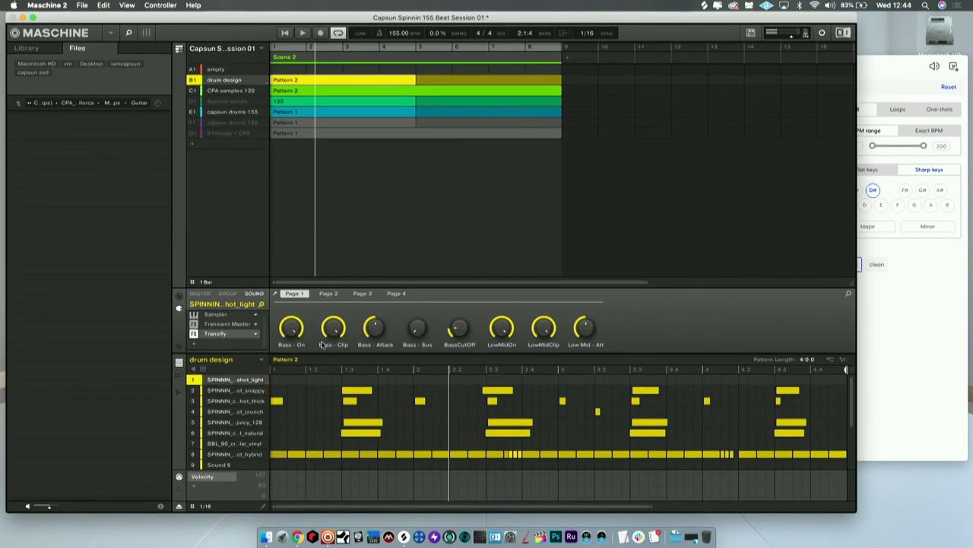
Step through sounds 2 to 8 of the drum design group, reviewing their sampler and effect settings, including RC-20 on sound 3.
{"action": "key", "text": "Down"}
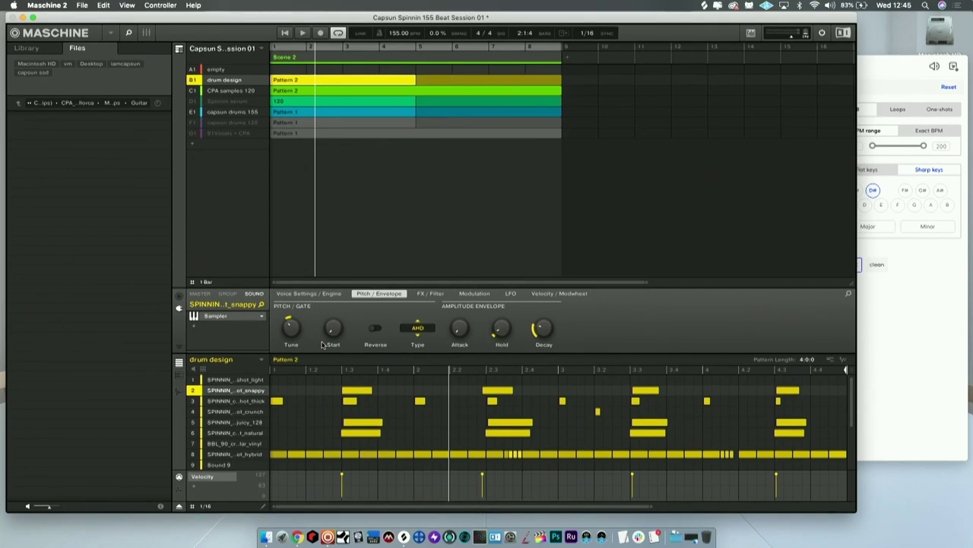
{"action": "key", "text": "Down"}
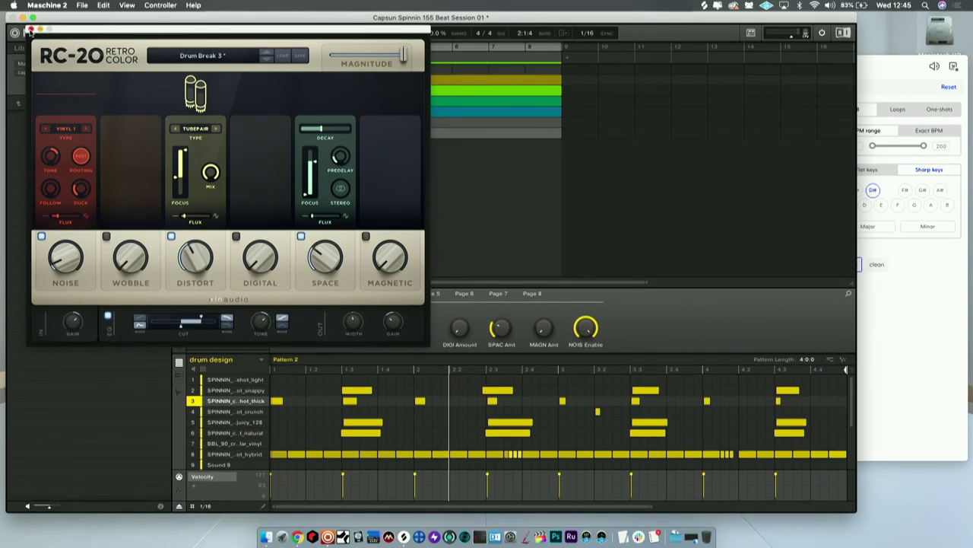
{"action": "left_click", "coordinate": [30, 30]}
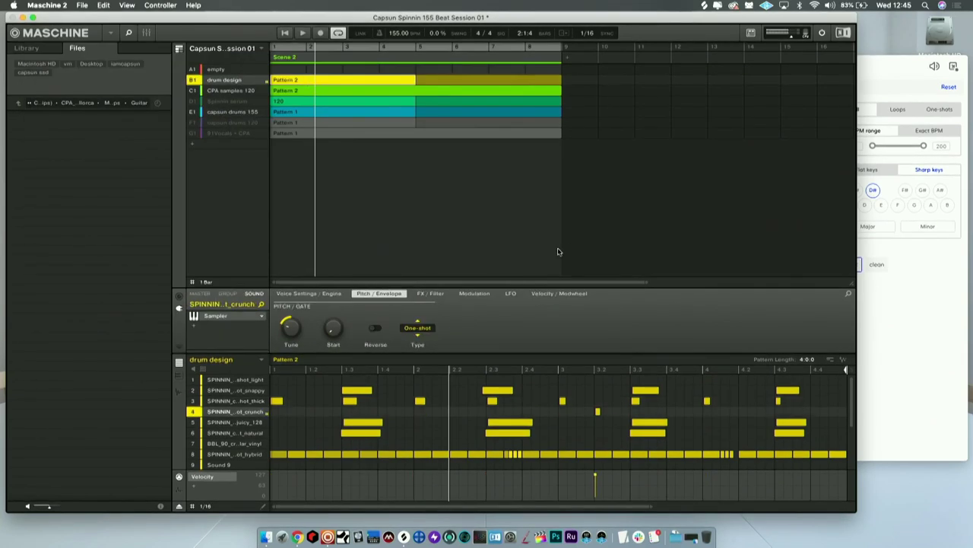
{"action": "key", "text": "Up"}
{"action": "key", "text": "Down"}
{"action": "key", "text": "Down"}
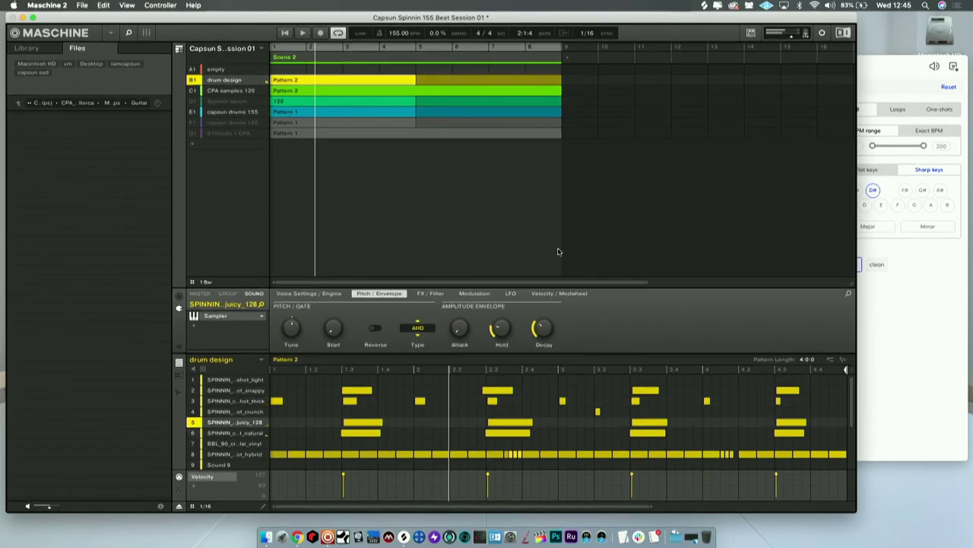
{"action": "key", "text": "Down"}
{"action": "key", "text": "Down"}
{"action": "key", "text": "Down"}
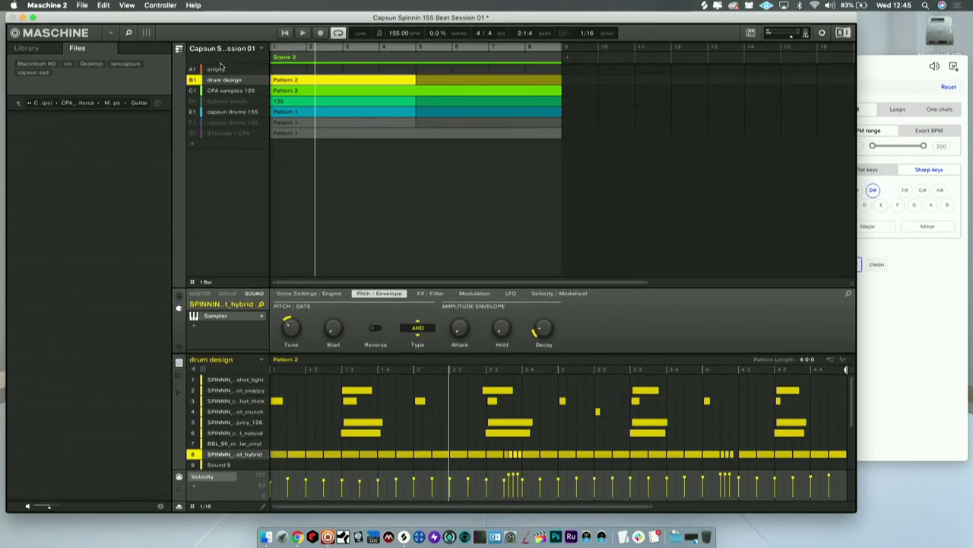
Mute the empty, CPA samples 120 and capsun drums 155 groups and play back the drum design group.
{"action": "left_click", "coordinate": [194, 69]}
{"action": "left_click", "coordinate": [194, 91]}
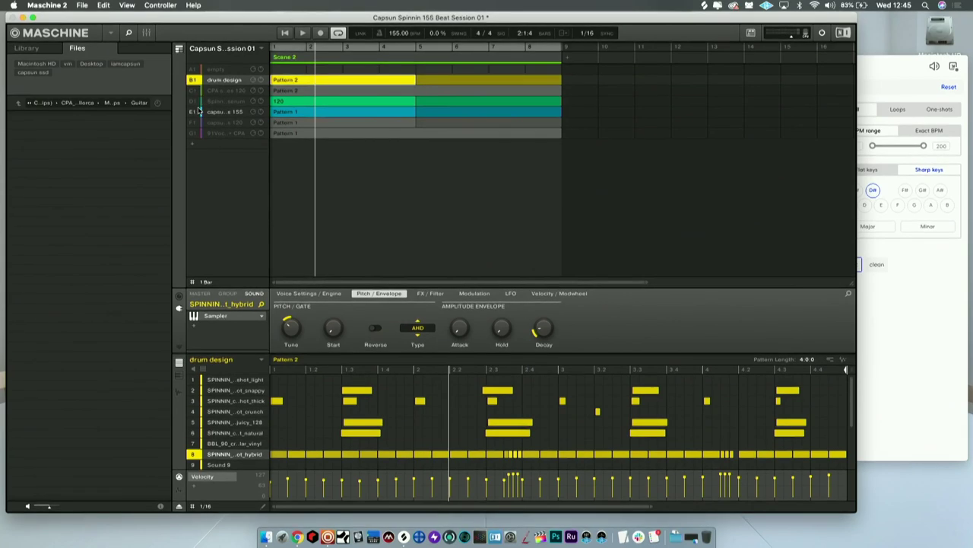
{"action": "left_click", "coordinate": [195, 112]}
{"action": "left_click", "coordinate": [224, 69]}
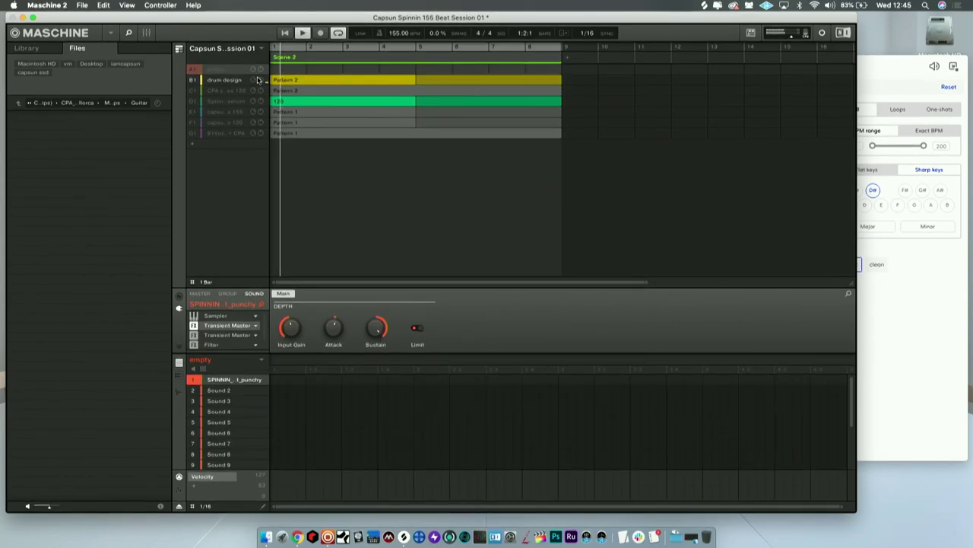
{"action": "left_click", "coordinate": [239, 80]}
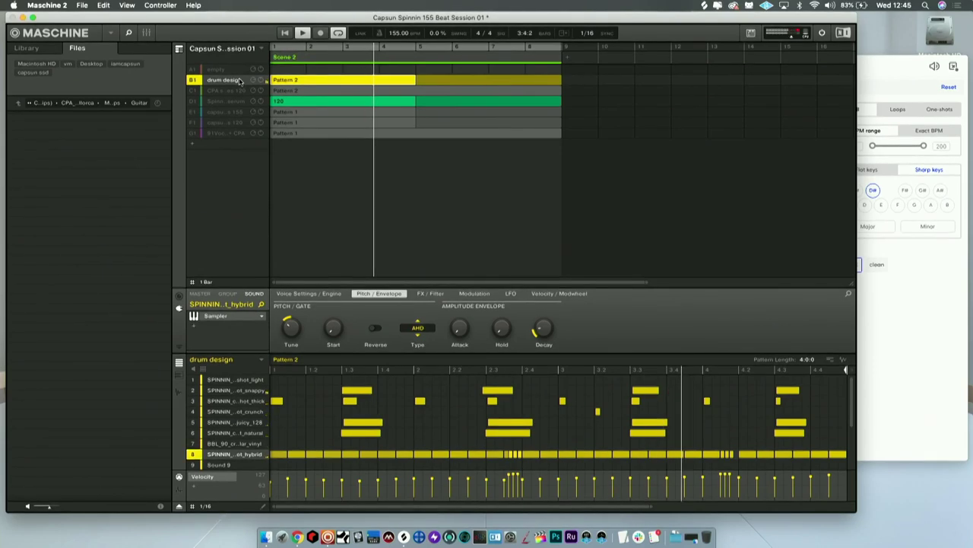
{"action": "left_click", "coordinate": [239, 81]}
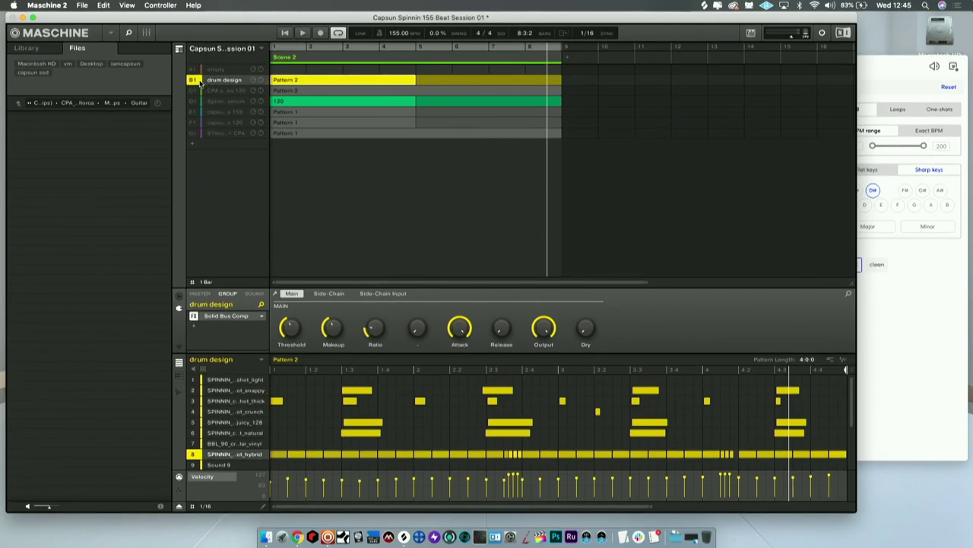
Isolate the no-kick drum bounce in the capsun drums 155 group, unmute the group and restart playback.
{"action": "left_click", "coordinate": [202, 91]}
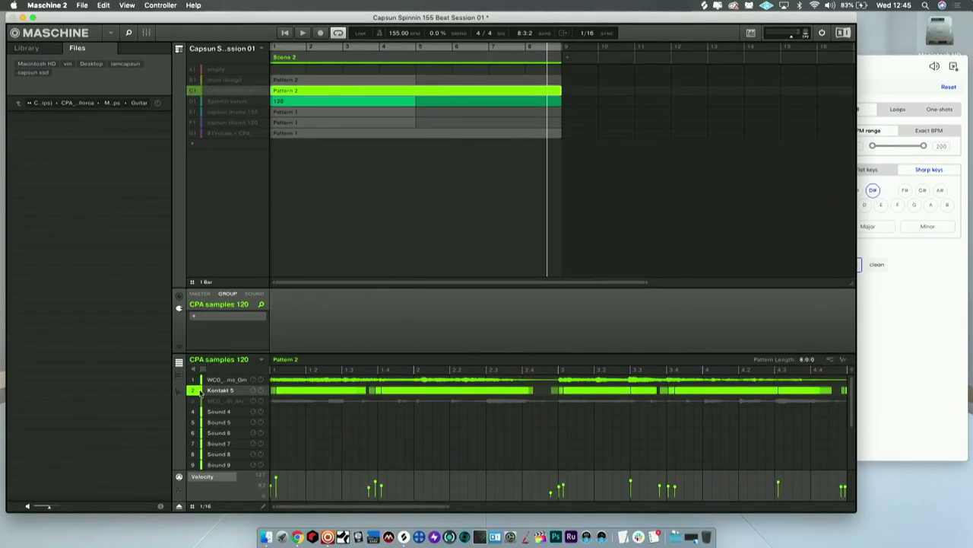
{"action": "left_click", "coordinate": [212, 112]}
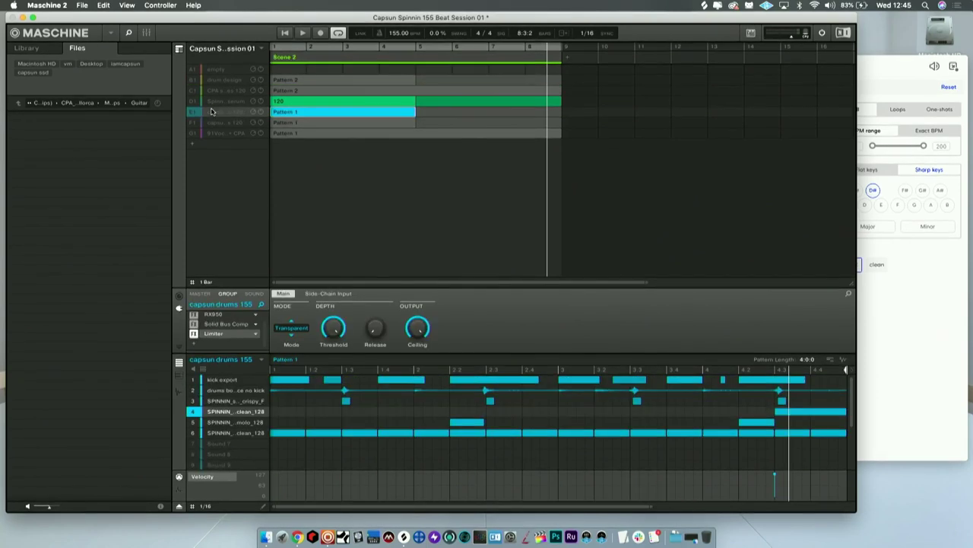
{"action": "left_click", "coordinate": [193, 379]}
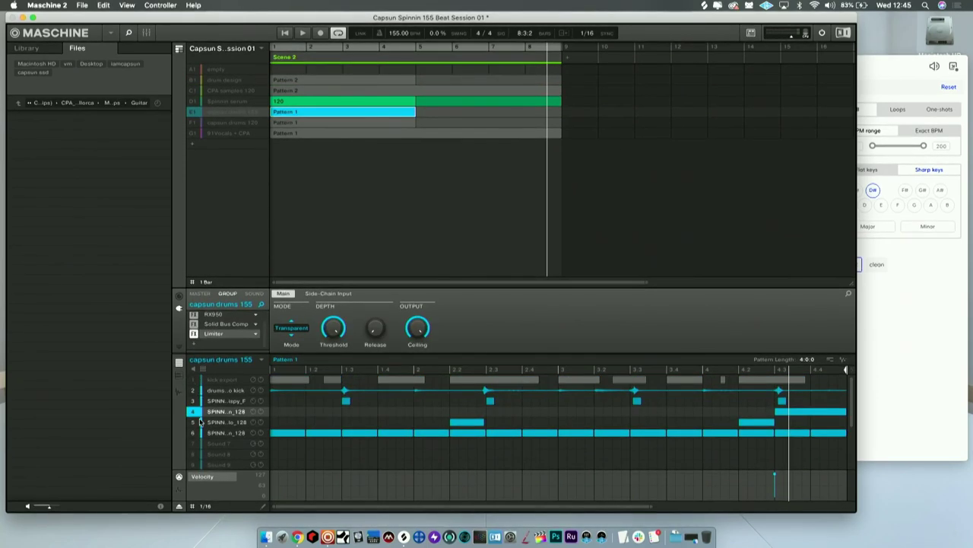
{"action": "key", "text": "shift+space"}
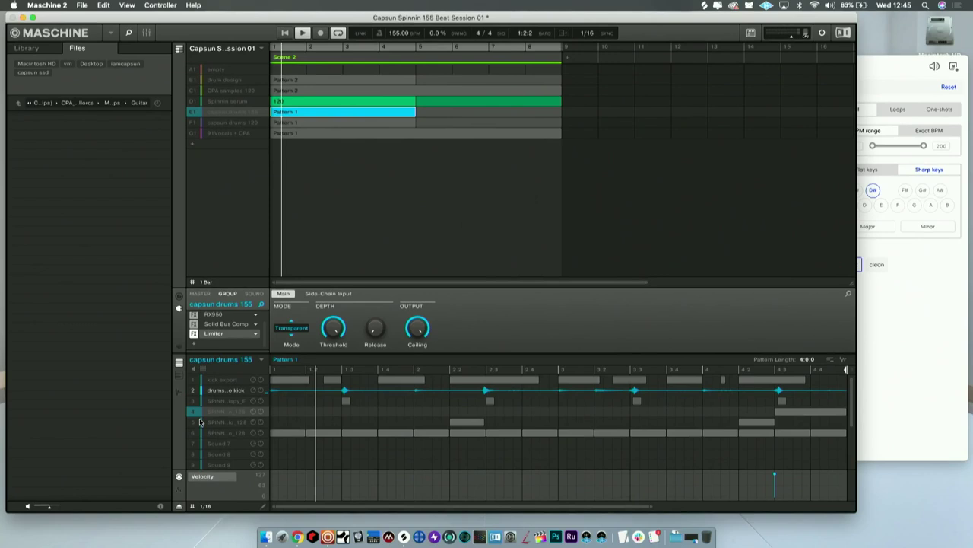
{"action": "left_click", "coordinate": [194, 113]}
{"action": "key", "text": "shift+space"}
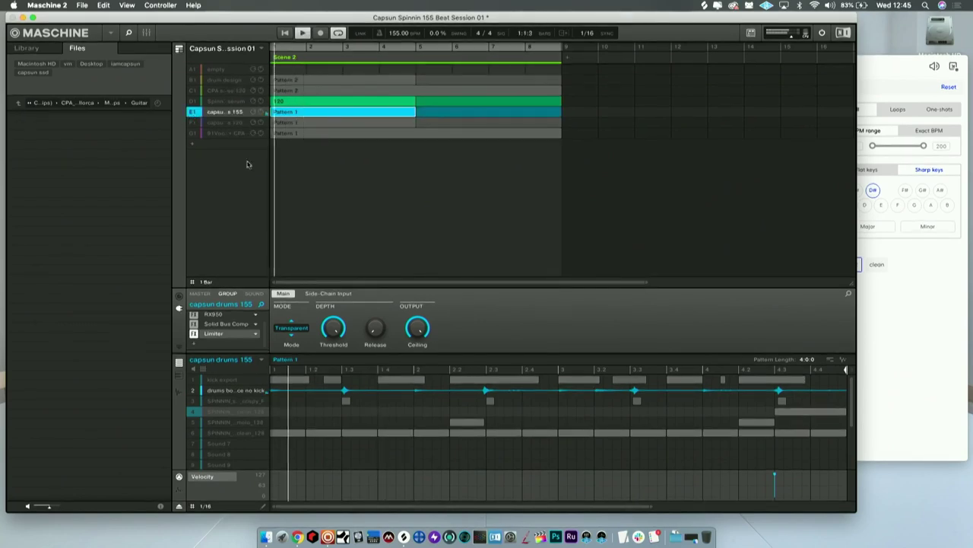
Play the capsun drums 155 pattern and open the CPA samples 120 group.
{"action": "double_click", "coordinate": [451, 282]}
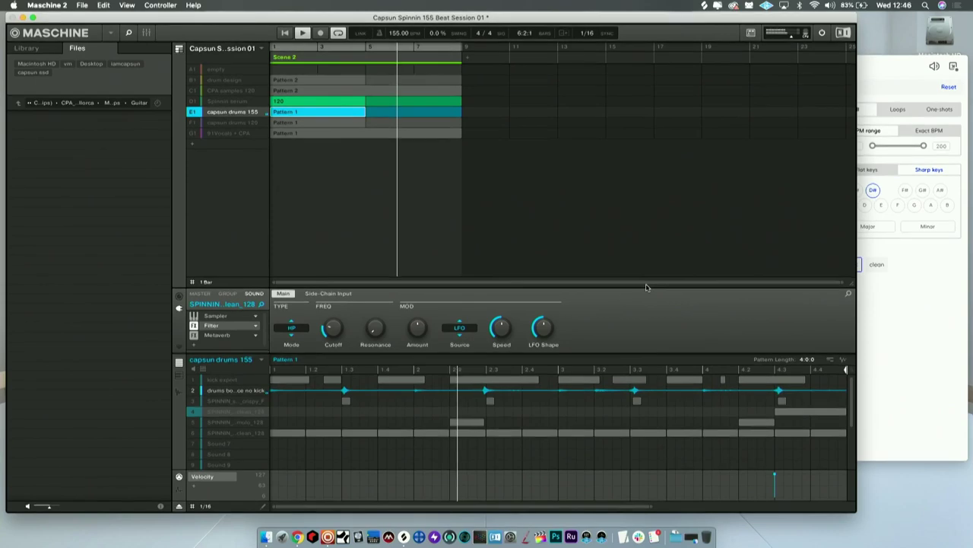
{"action": "double_click", "coordinate": [563, 506]}
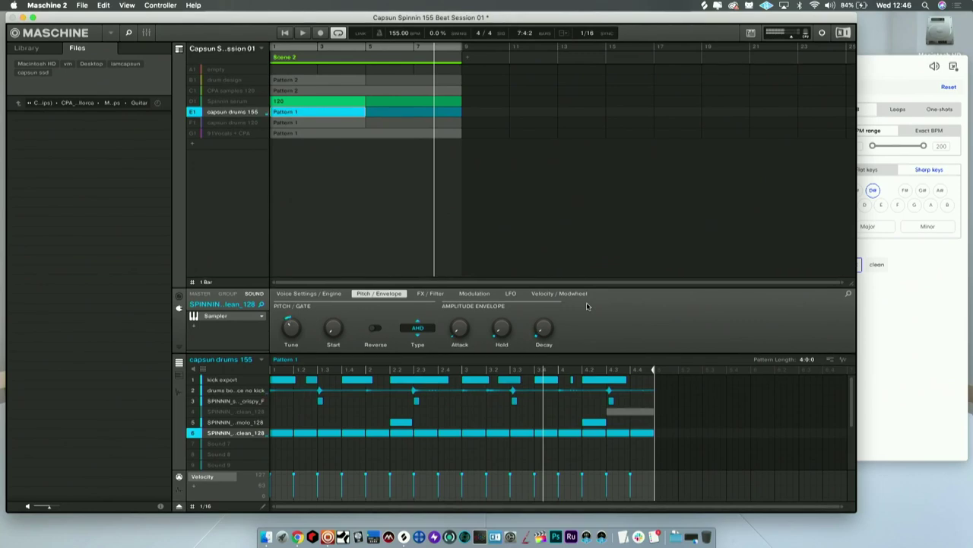
{"action": "key", "text": "space"}
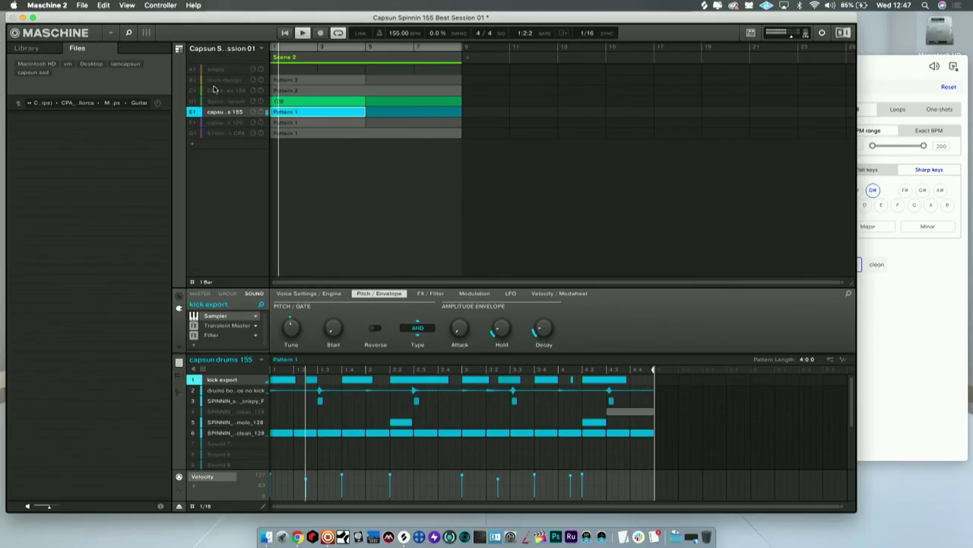
{"action": "left_click", "coordinate": [214, 90]}
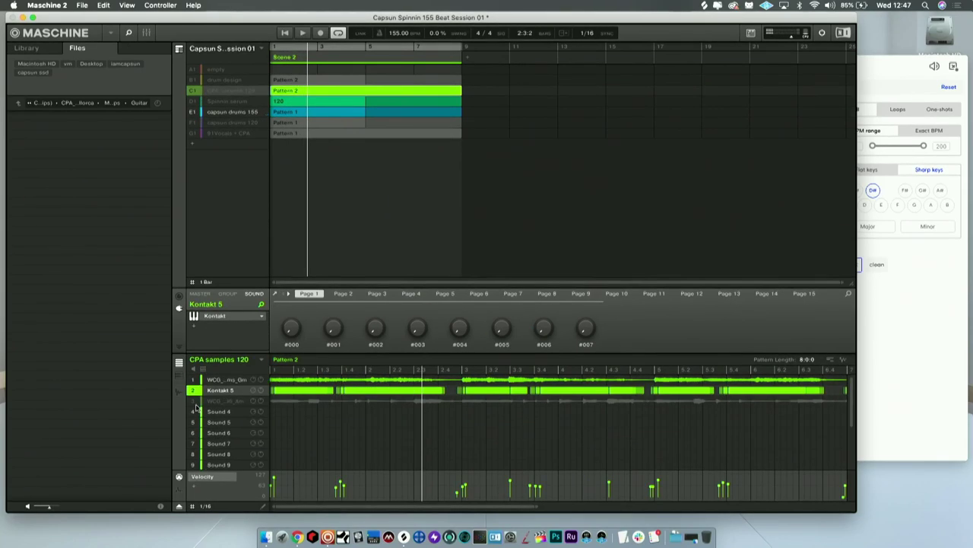
Unmute the CPA samples 120 group and compare its playback with the Kontakt 5 sound muted and unmuted.
{"action": "left_click", "coordinate": [192, 391]}
{"action": "left_click", "coordinate": [193, 90]}
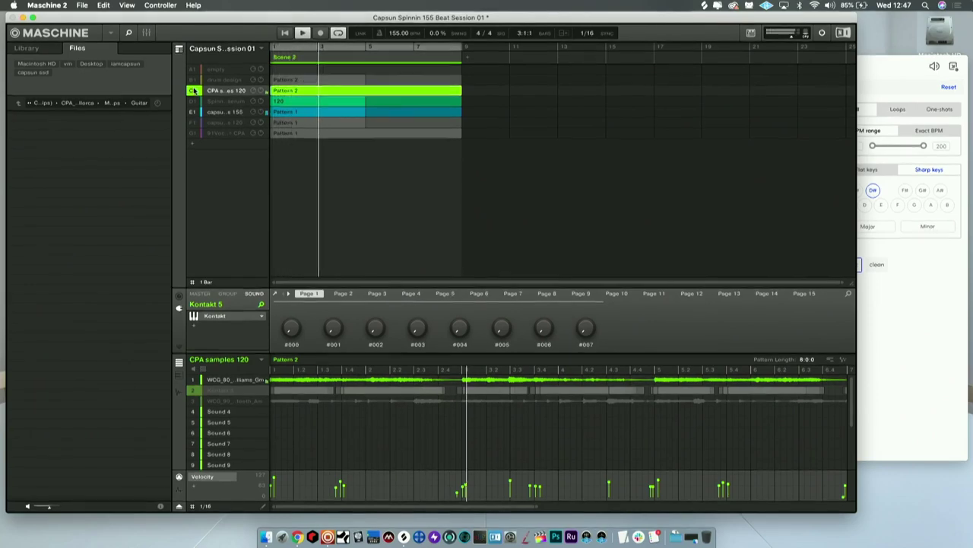
{"action": "left_click", "coordinate": [195, 393]}
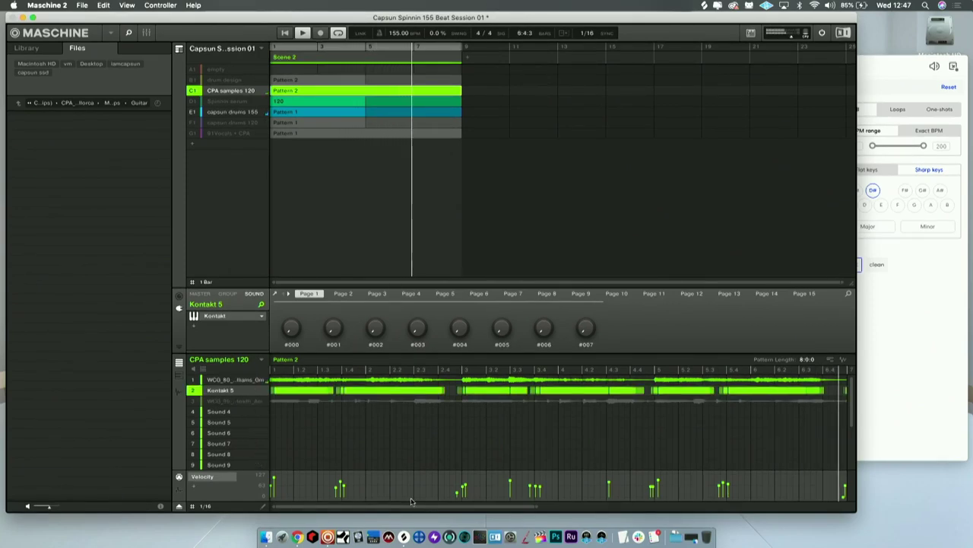
Mute the capsun drums 155 group, unmute capsun drums 120 and step through its first four sounds.
{"action": "left_click_drag", "start_coordinate": [418, 507], "coordinate": [423, 470]}
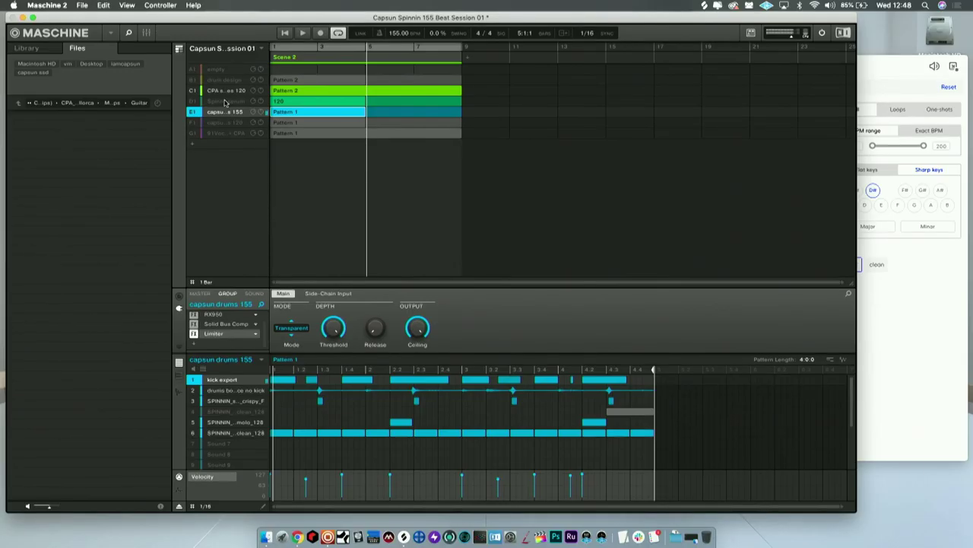
{"action": "key", "text": "Down"}
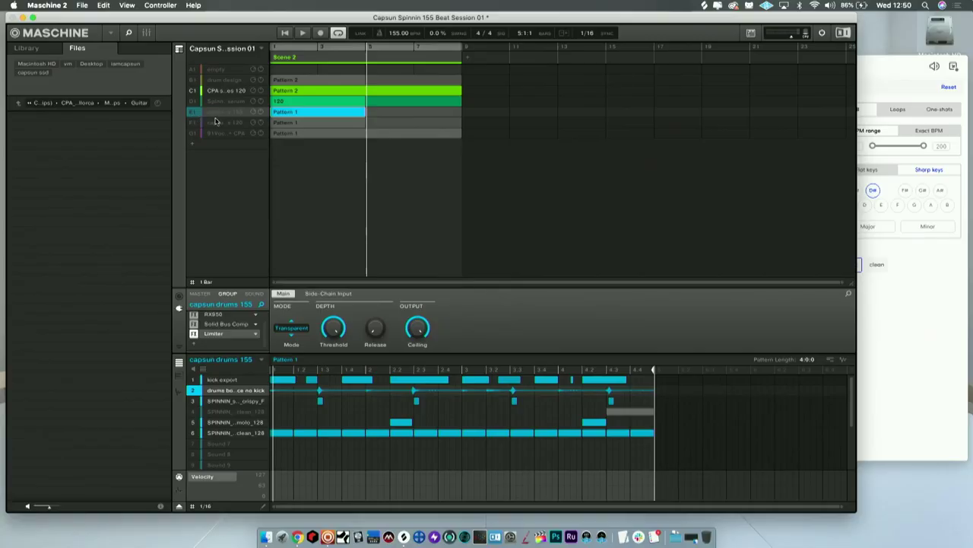
{"action": "left_click", "coordinate": [204, 123]}
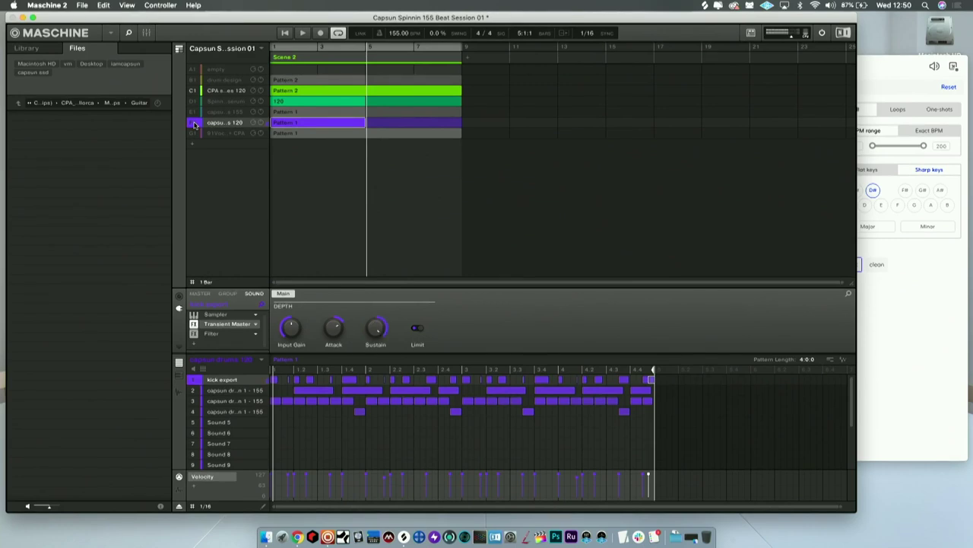
{"action": "key", "text": "Down"}
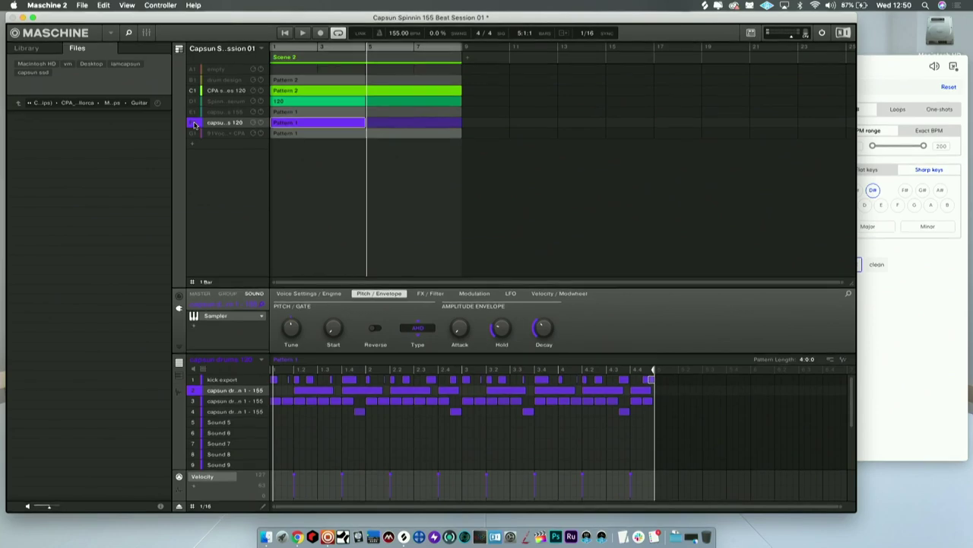
{"action": "key", "text": "Down"}
{"action": "key", "text": "Down"}
Set the tempo to 120 BPM, mute the CPA samples 120 group and play the capsun drums 120 pattern.
{"action": "key", "text": "space"}
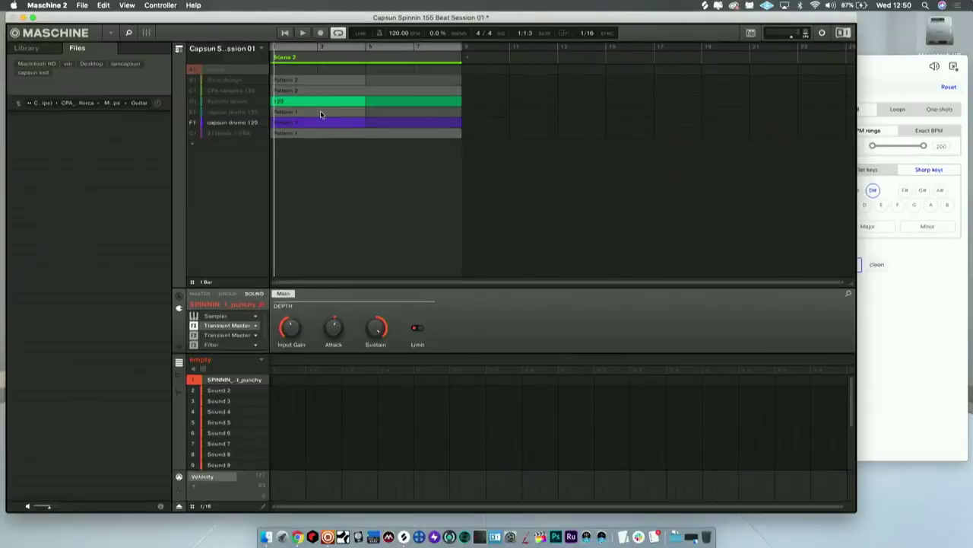
{"action": "key", "text": "space"}
{"action": "left_click", "coordinate": [232, 123]}
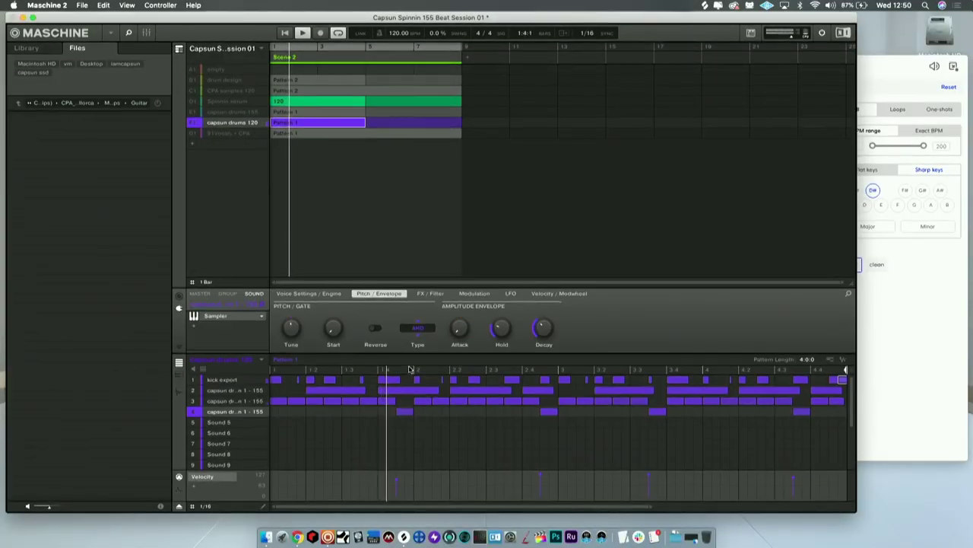
{"action": "left_click", "coordinate": [377, 391]}
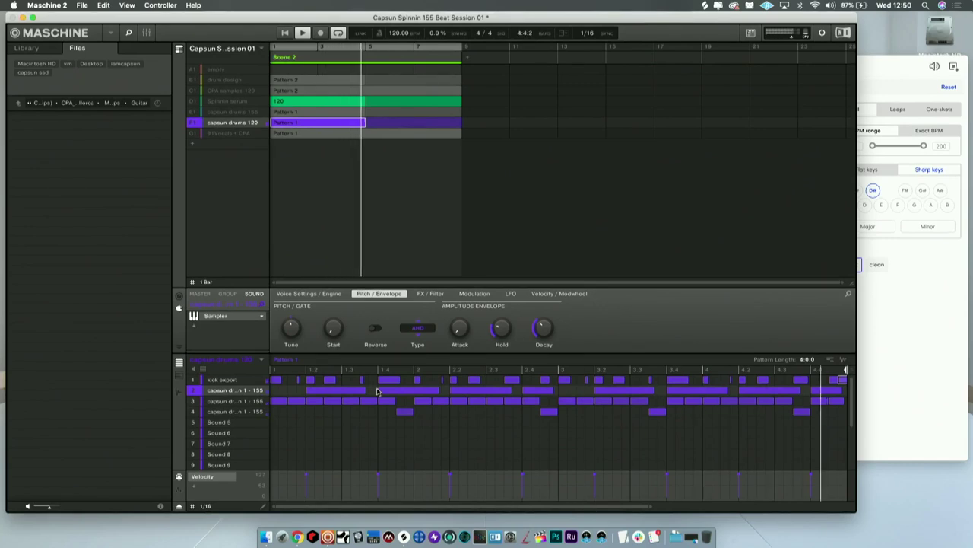
Load SPINNIN_tonal_kick_one_shot_thick_D#.wav from Splice into sound 7 of capsun drums 120 and set its envelope type to AHD.
{"action": "left_click", "coordinate": [871, 67]}
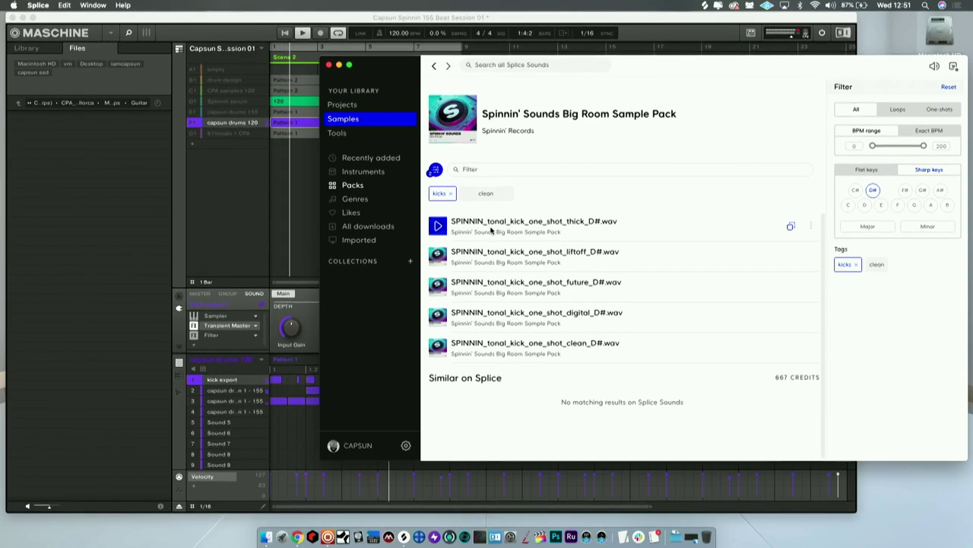
{"action": "left_click_drag", "start_coordinate": [490, 222], "coordinate": [231, 443]}
{"action": "left_click", "coordinate": [318, 372]}
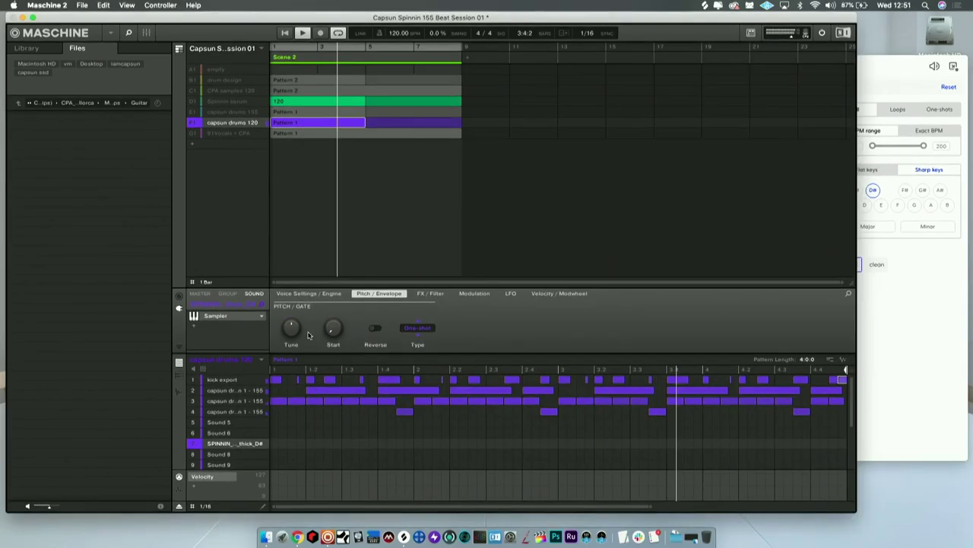
{"action": "key", "text": "space"}
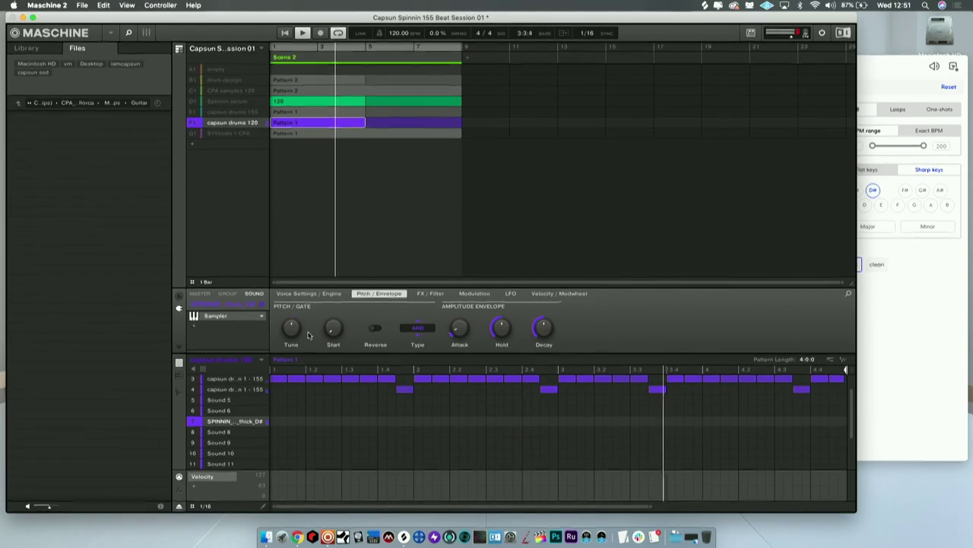
Unmute the 91Vocals + CPA group and play it with only the CXJ_110 loop on sound 2 active.
{"action": "left_click", "coordinate": [238, 133]}
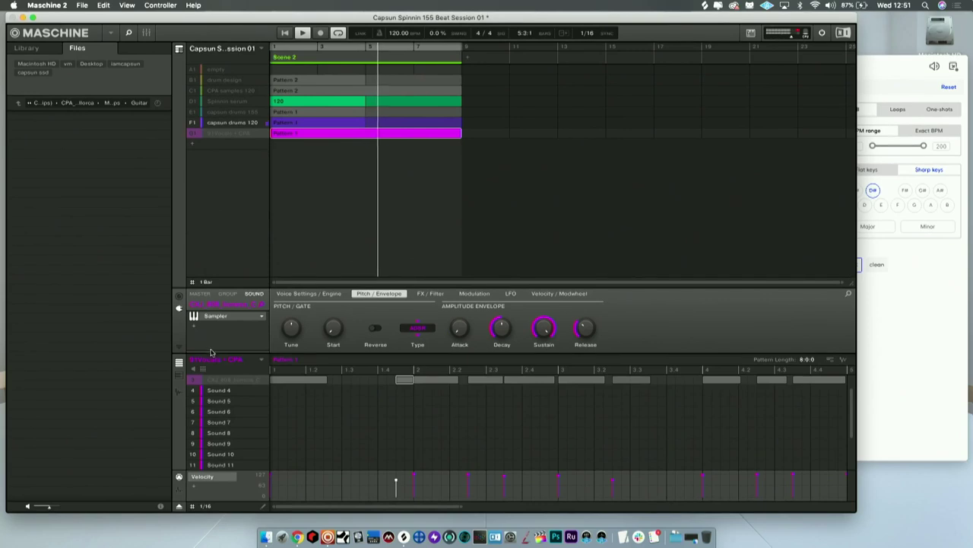
{"action": "left_click", "coordinate": [213, 112]}
{"action": "left_click", "coordinate": [204, 133]}
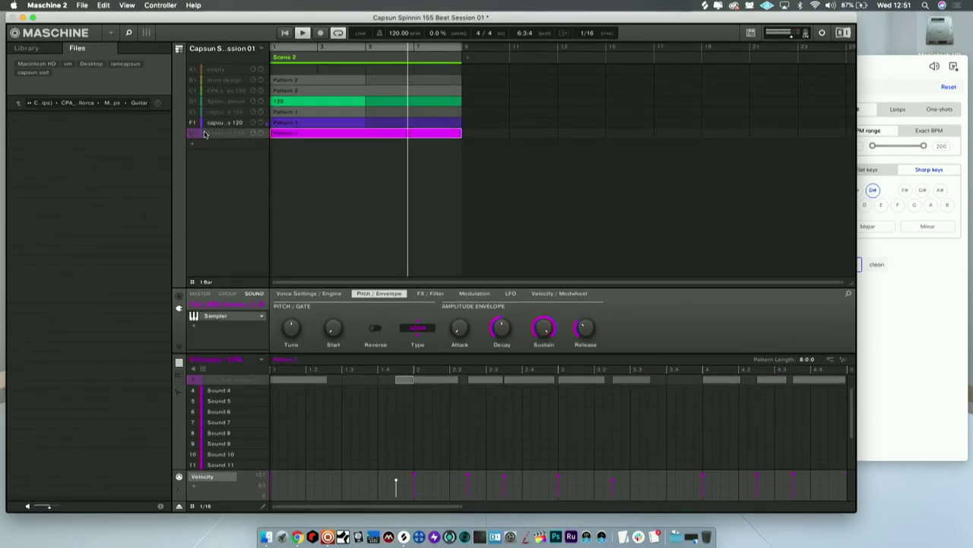
{"action": "left_click", "coordinate": [225, 391]}
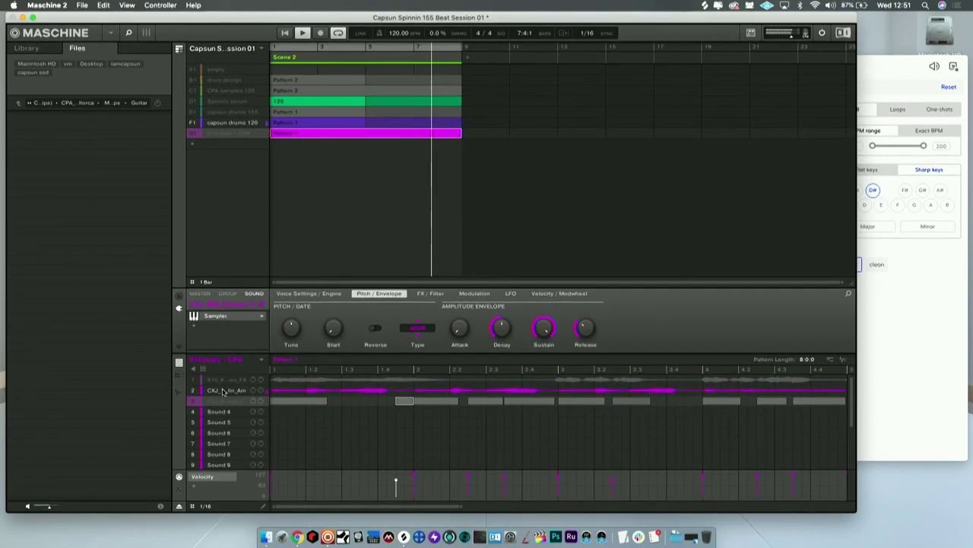
{"action": "left_click", "coordinate": [224, 391]}
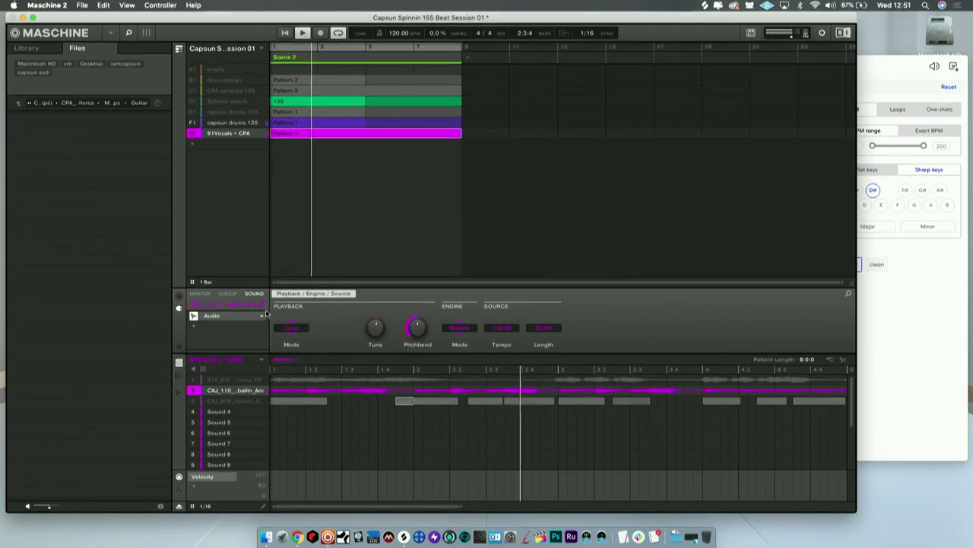
Record a thick D# kick part on sound 7 of capsun drums 120 and unmute sound 1 of the 91Vocals + CPA group.
{"action": "left_click", "coordinate": [228, 122]}
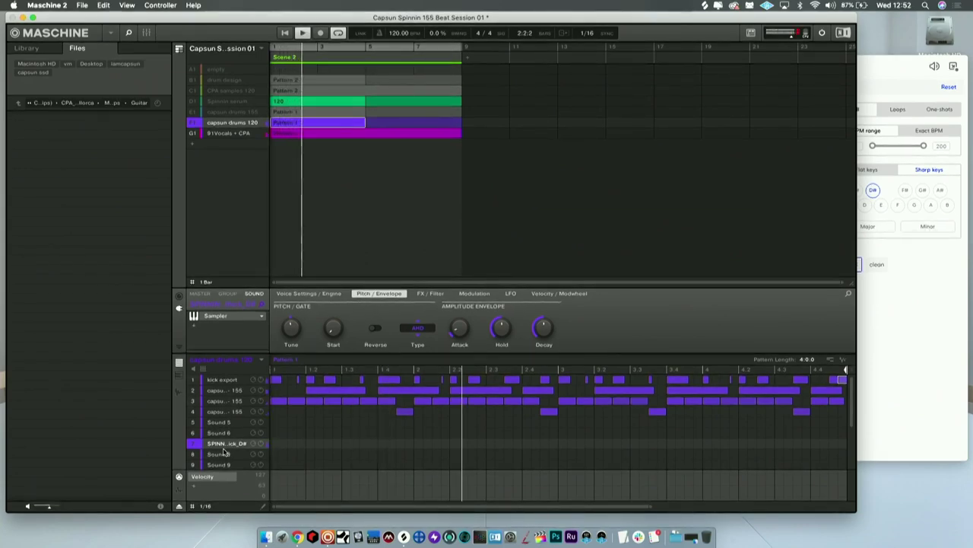
{"action": "key", "text": "k"}
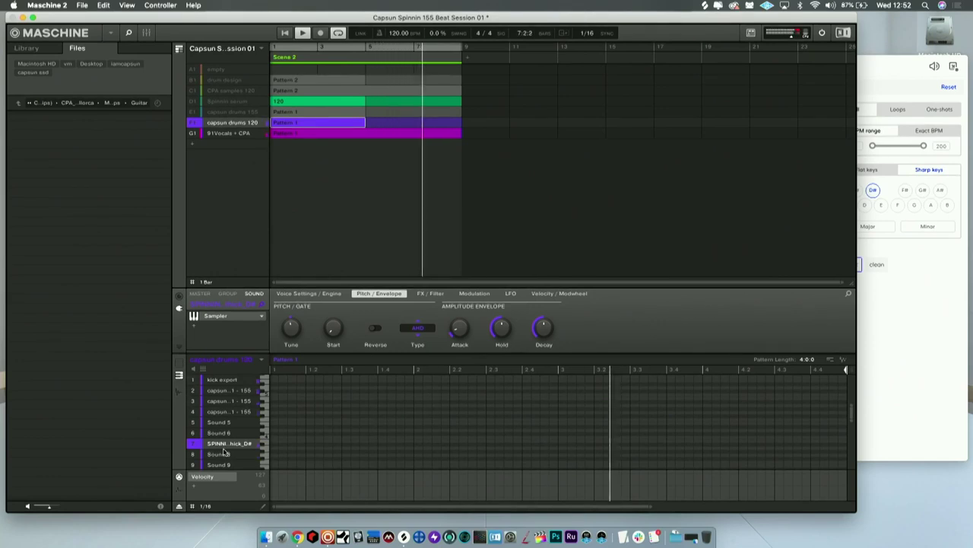
{"action": "key", "text": "r"}
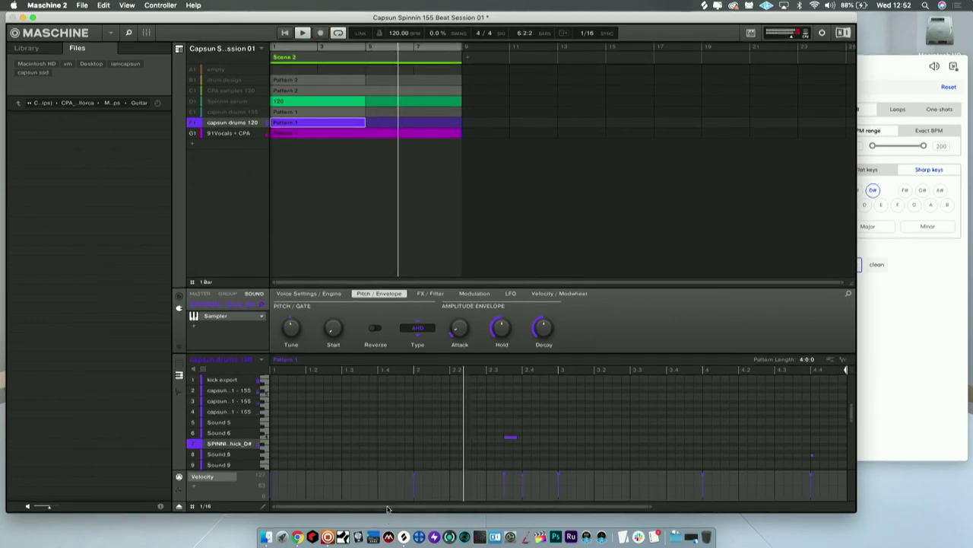
{"action": "scroll", "coordinate": [395, 442], "scroll_direction": "down", "scroll_amount": 3}
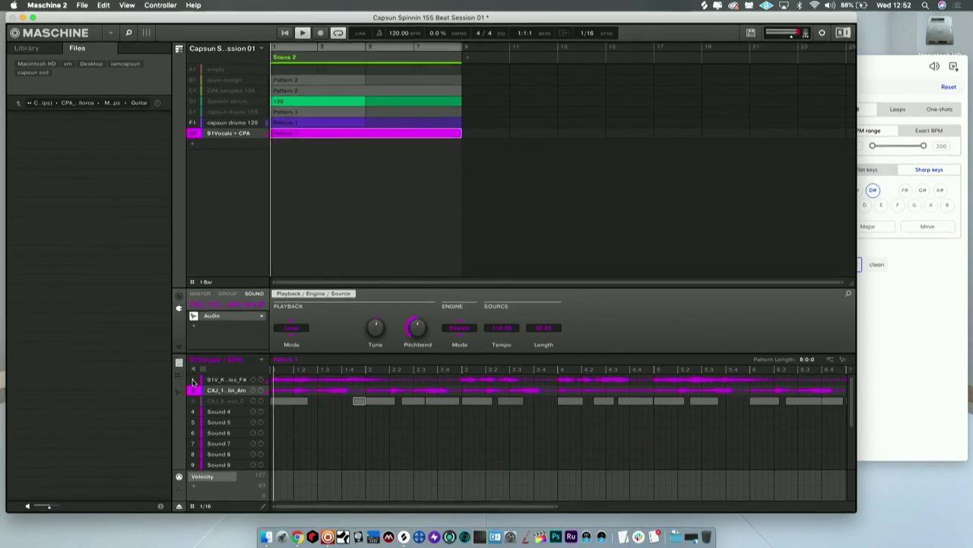
Filter the Spinnin' Sounds pack in Splice by snares and load SPINNIN_snare_one_shot_punchy_D#.wav into sound 8 of capsun drums 120.
{"action": "left_click", "coordinate": [879, 337]}
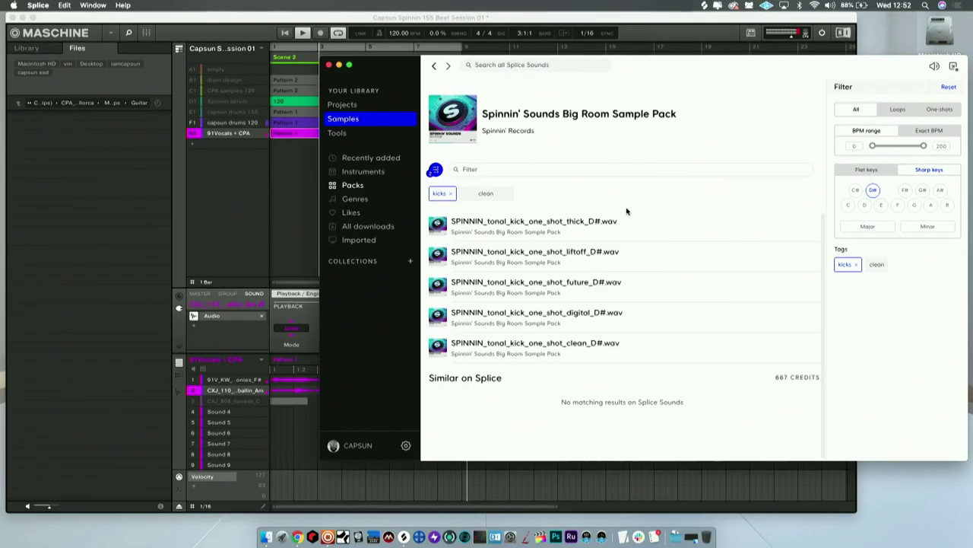
{"action": "left_click", "coordinate": [450, 194]}
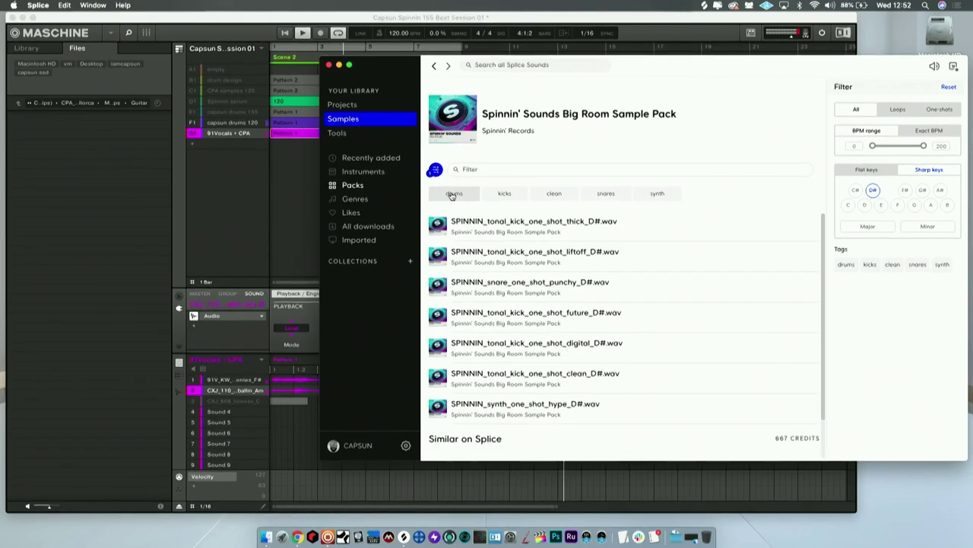
{"action": "left_click", "coordinate": [609, 196]}
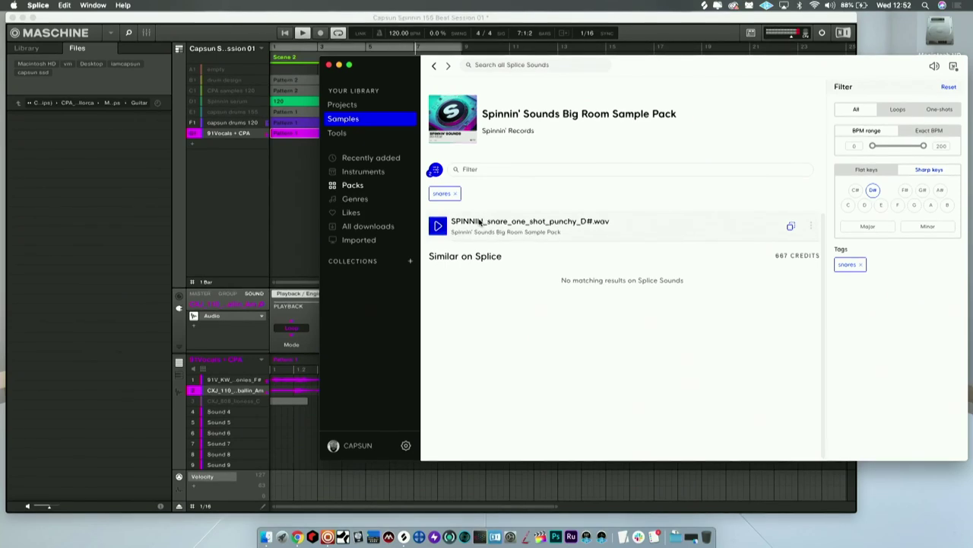
{"action": "left_click", "coordinate": [226, 124]}
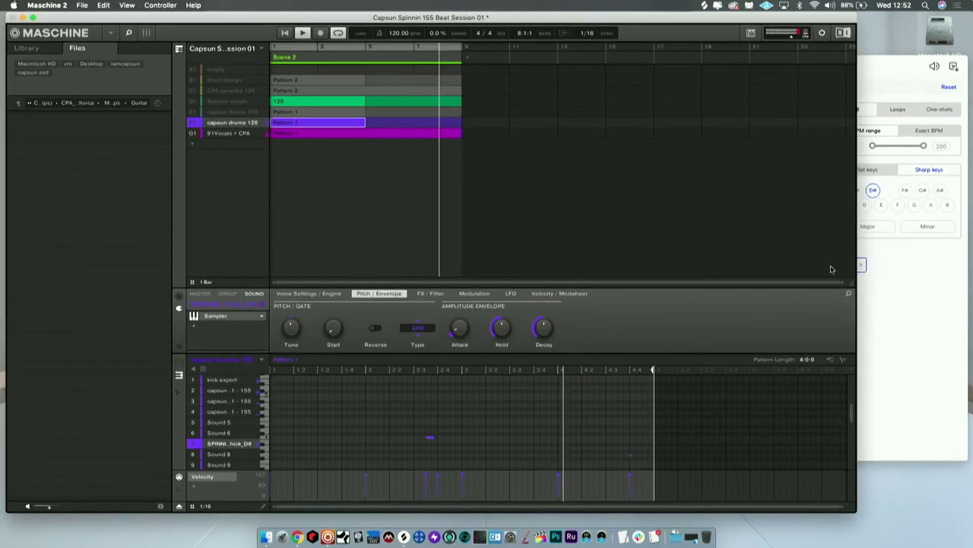
{"action": "left_click", "coordinate": [900, 309]}
{"action": "left_click_drag", "start_coordinate": [475, 224], "coordinate": [227, 454]}
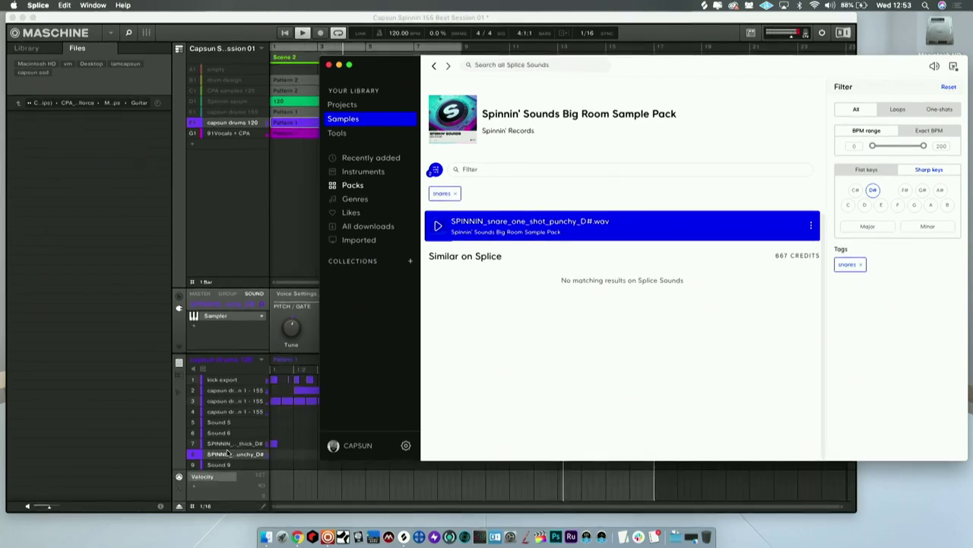
Record a snare part on sound 8 of capsun drums 120 and add the internal Metaverb effect to that sound.
{"action": "key", "text": "ctrl+r"}
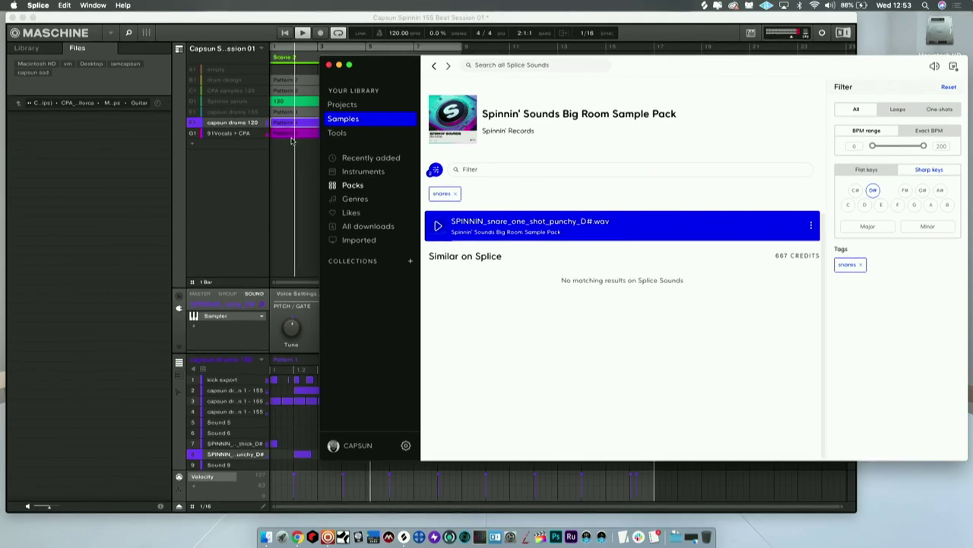
{"action": "left_click", "coordinate": [330, 66]}
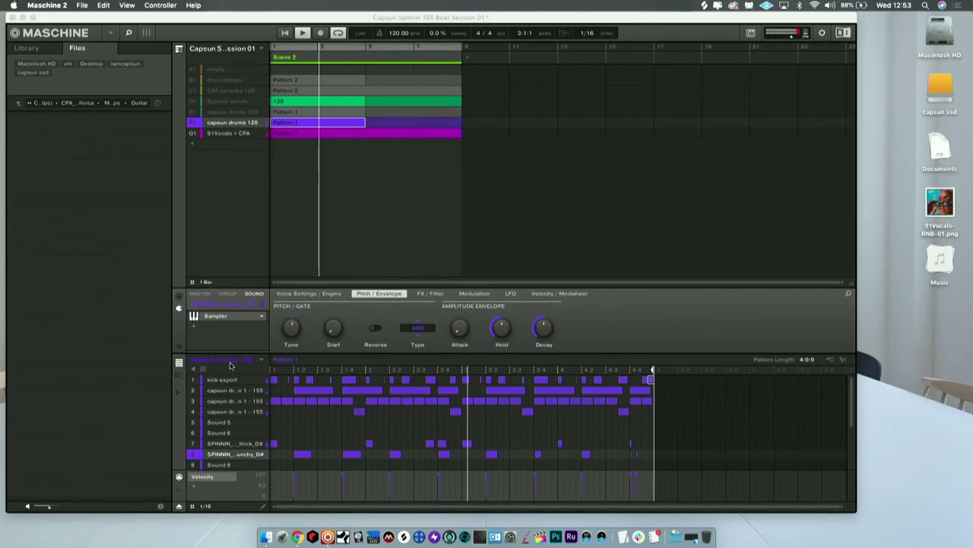
{"action": "left_click", "coordinate": [261, 316]}
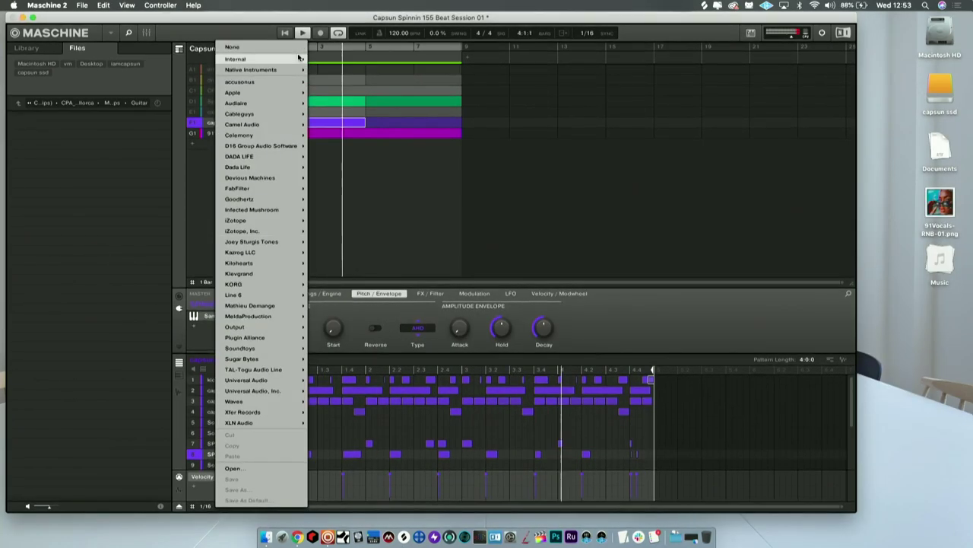
{"action": "mouse_move", "coordinate": [259, 58]}
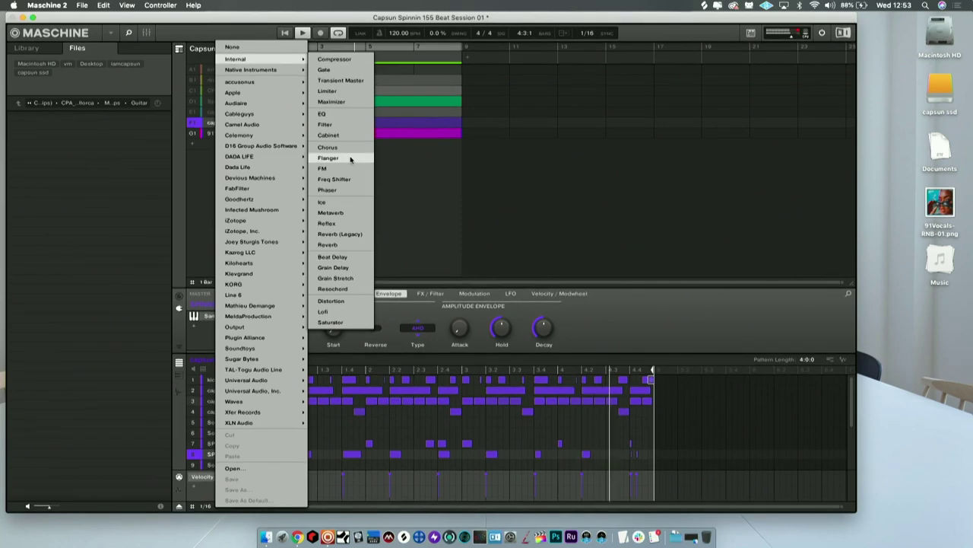
{"action": "left_click", "coordinate": [351, 212]}
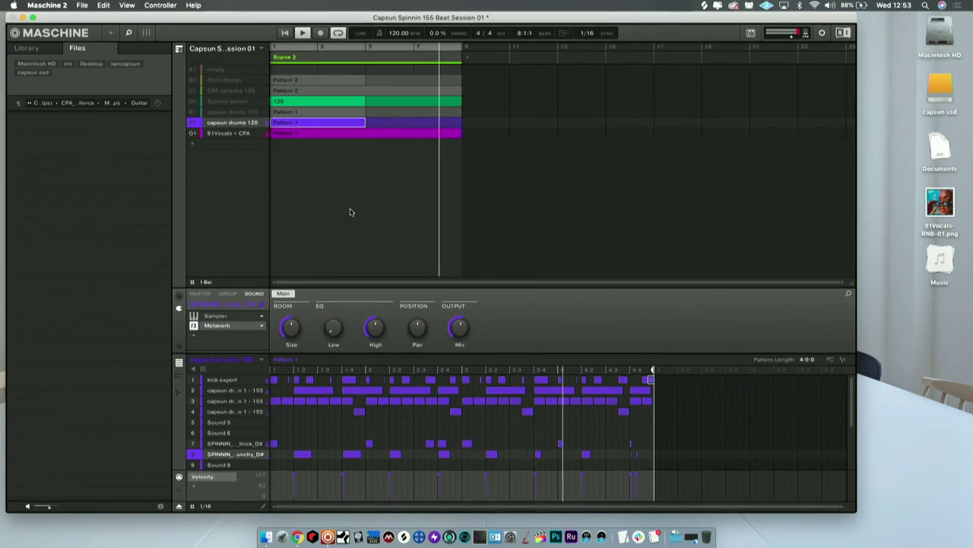
{"action": "key", "text": "Up"}
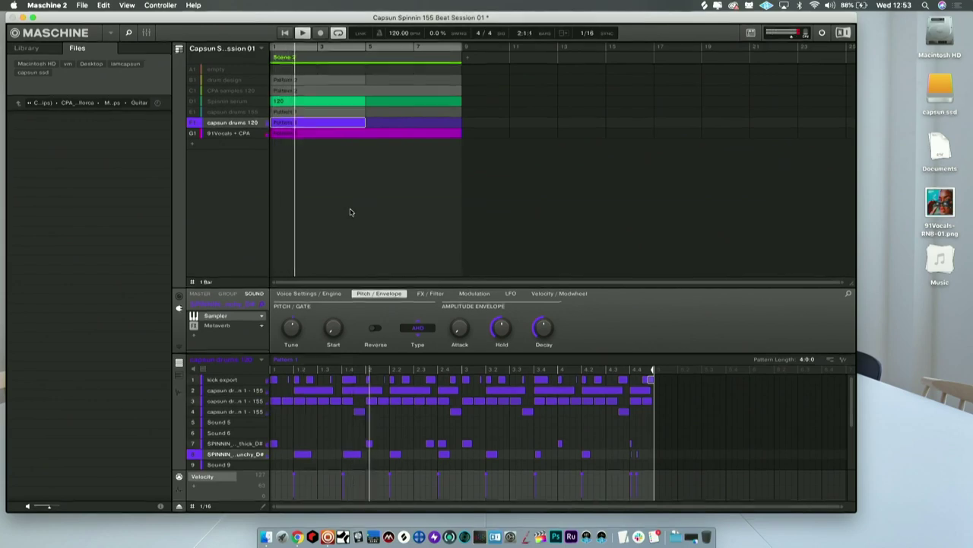
Mute the kick export and thick D# kick sounds, and open the first Serum instrument of the Spinnin serum group on Pattern 4.
{"action": "key", "text": "m"}
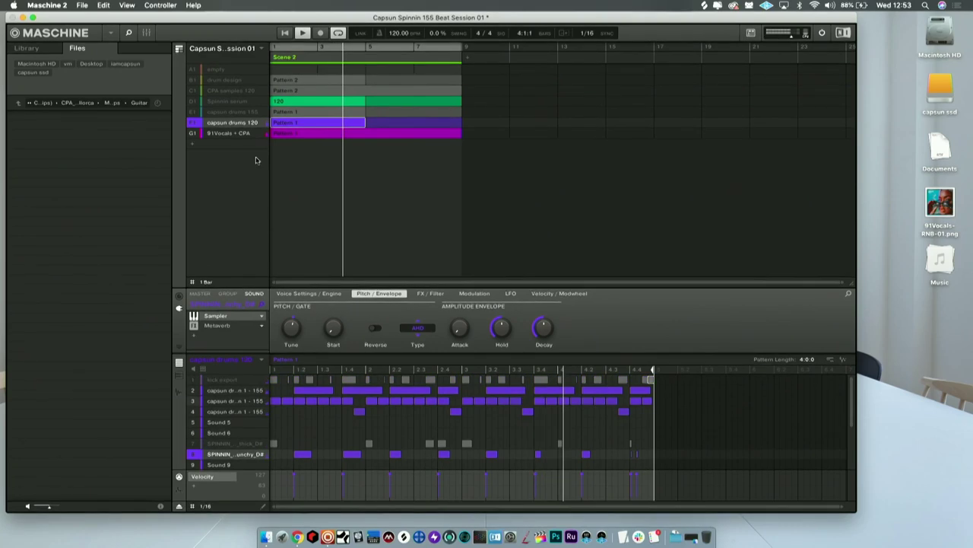
{"action": "left_click", "coordinate": [221, 102]}
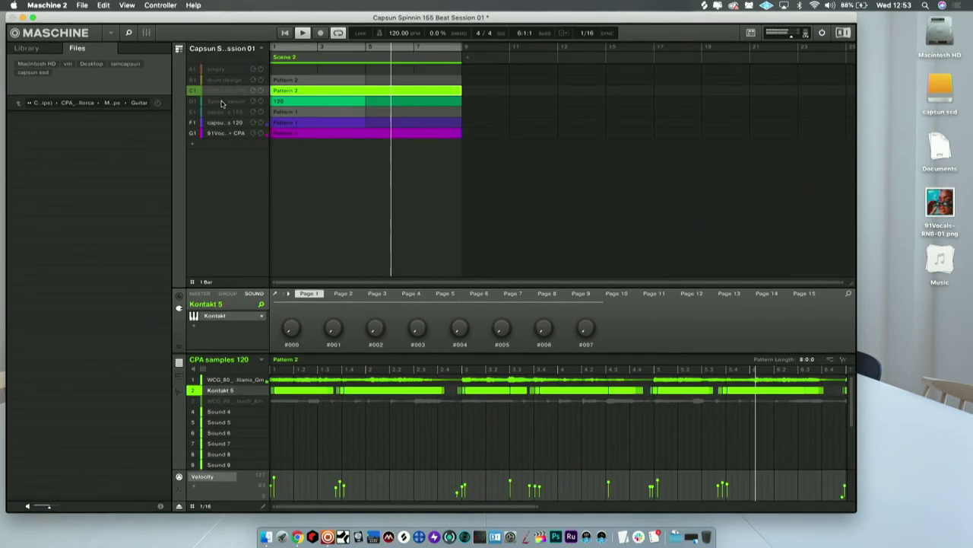
{"action": "key", "text": "super+z"}
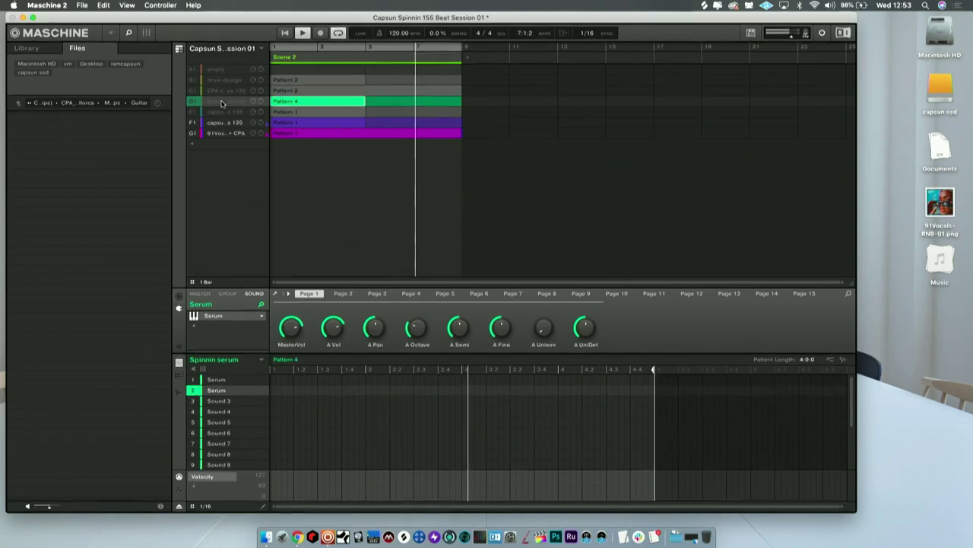
{"action": "left_click", "coordinate": [232, 380]}
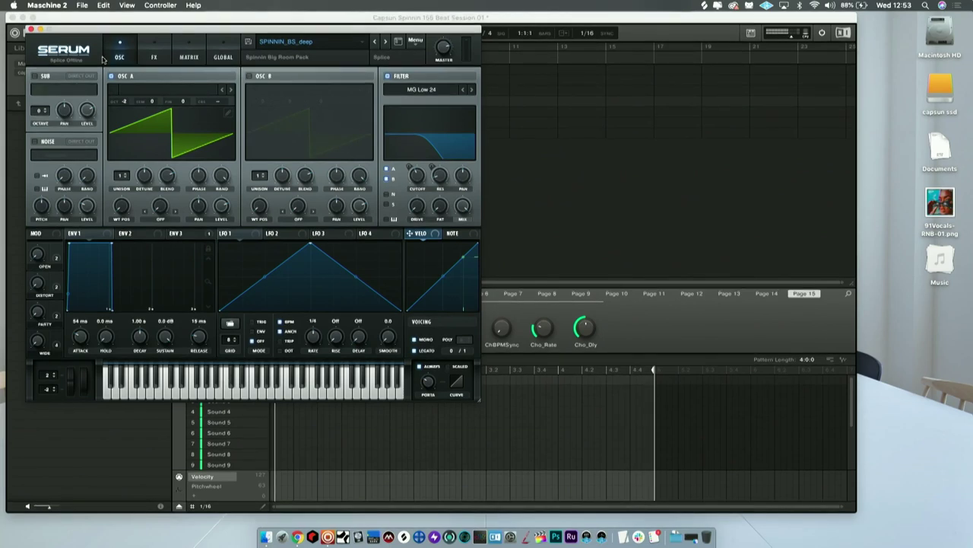
Record a bass part with the SPINNIN_BS_deep preset of the first Serum instrument into Pattern 4 of the Spinnin serum group.
{"action": "left_click_drag", "start_coordinate": [89, 34], "coordinate": [169, 51]}
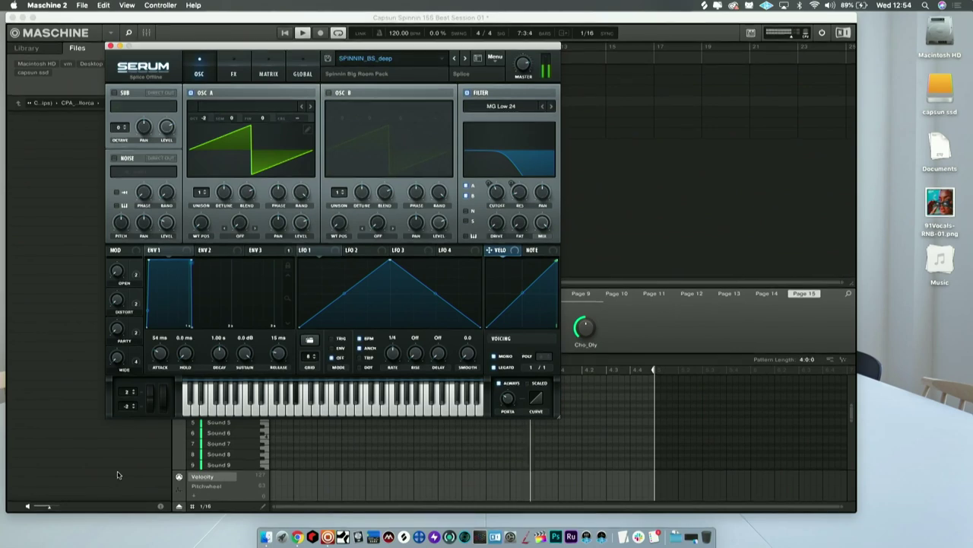
{"action": "key", "text": "r"}
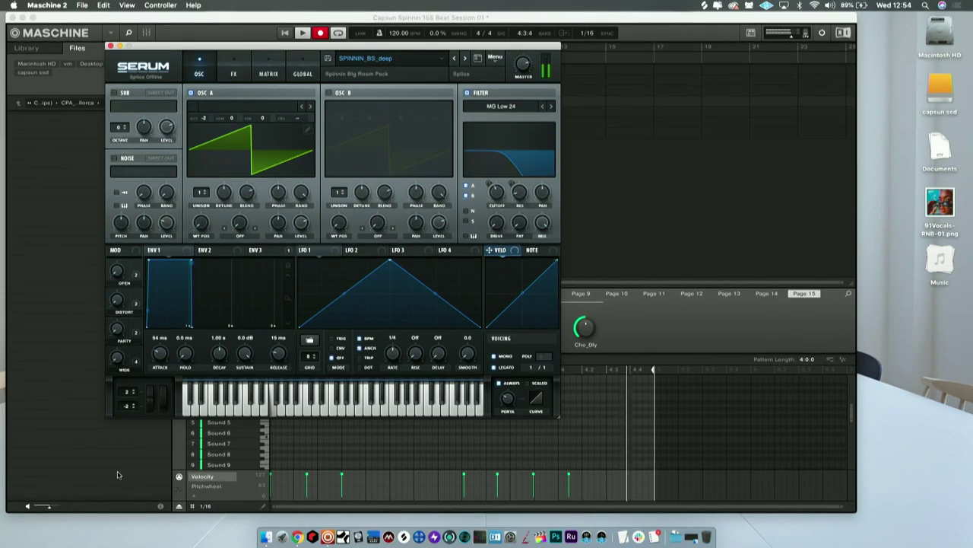
{"action": "key", "text": "r"}
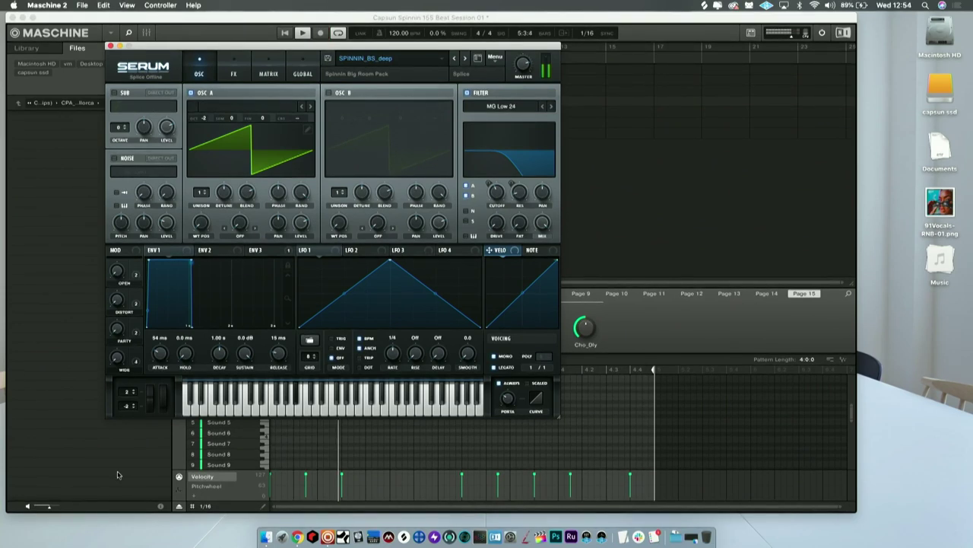
{"action": "left_click", "coordinate": [110, 46]}
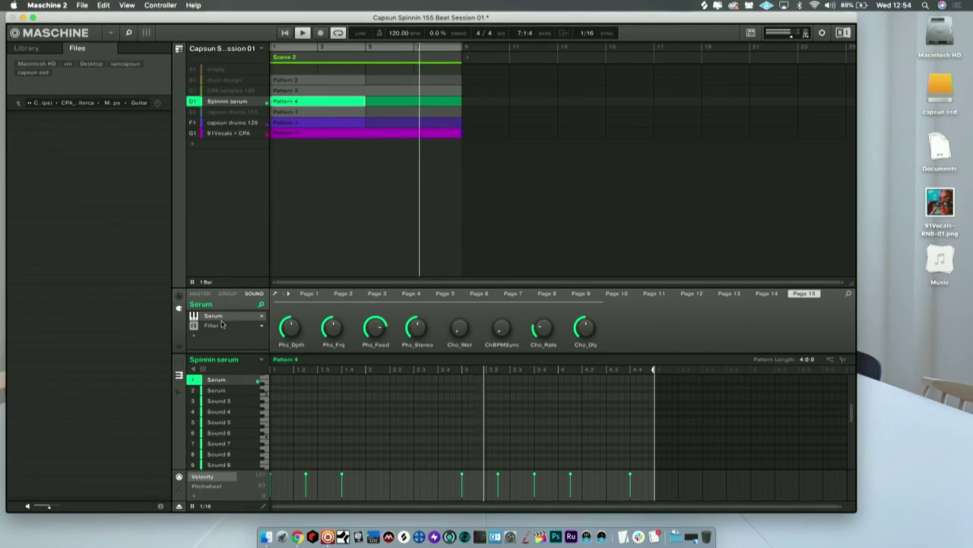
Open the second Serum instrument of the Spinnin serum group, audition its SPINNIN_BS_deep preset and adjust the Open macro.
{"action": "left_click", "coordinate": [224, 389]}
{"action": "key", "text": "space"}
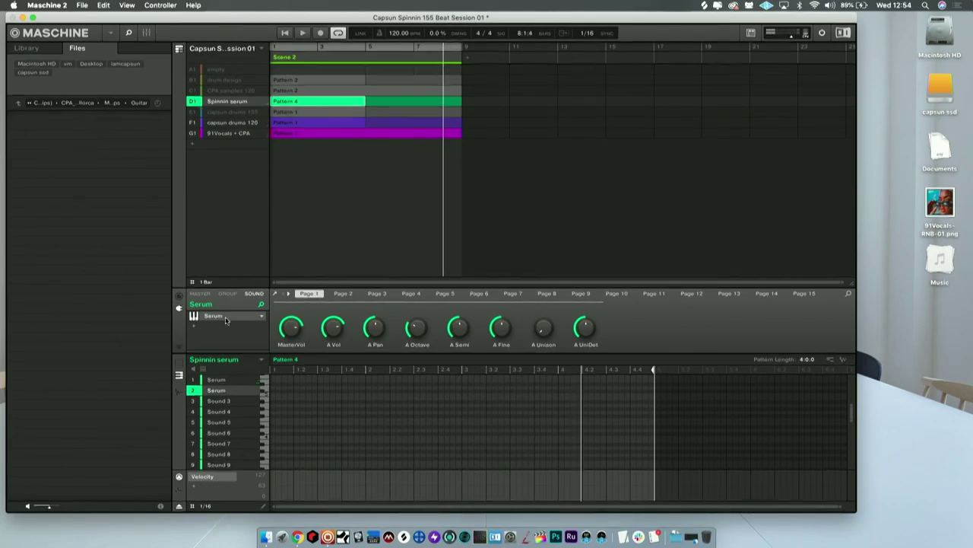
{"action": "double_click", "coordinate": [226, 320]}
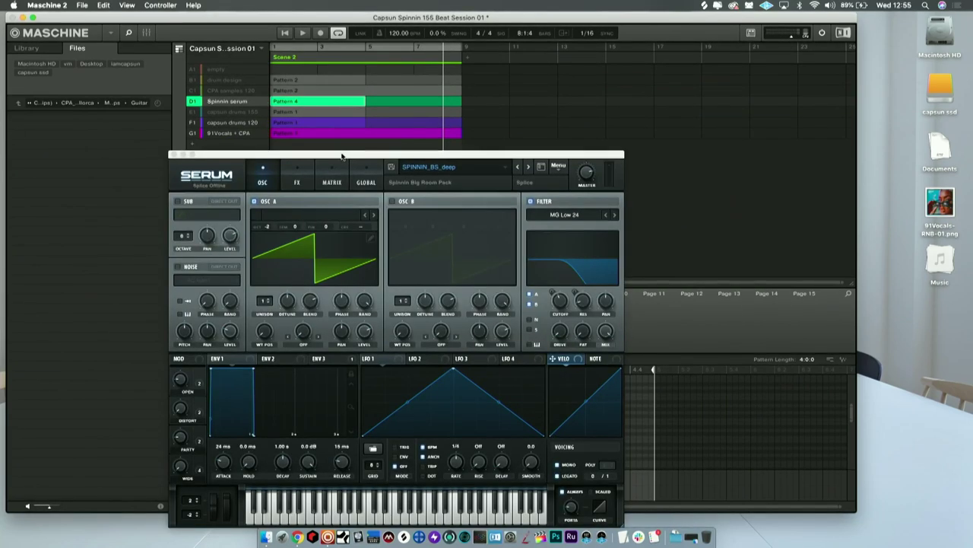
{"action": "left_click_drag", "start_coordinate": [343, 154], "coordinate": [341, 117]}
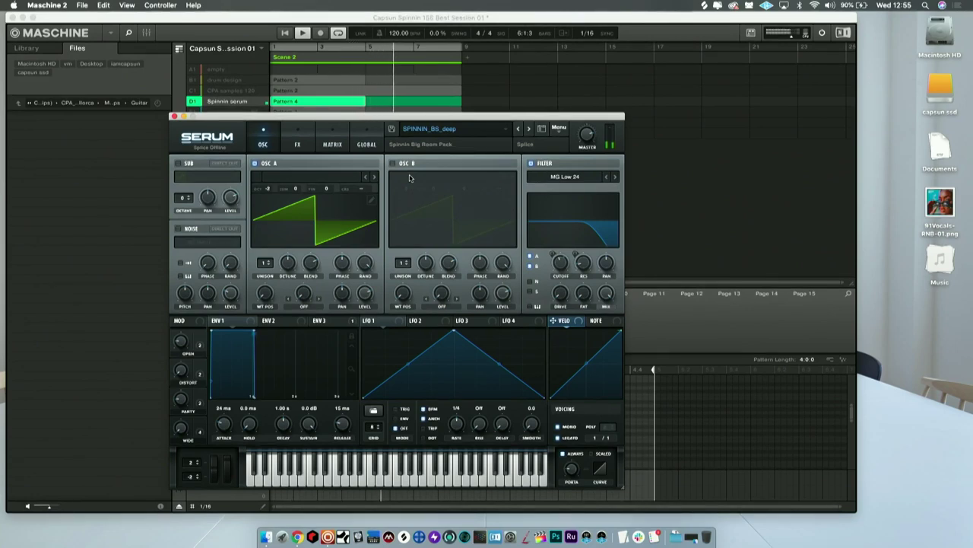
{"action": "left_click_drag", "start_coordinate": [183, 342], "coordinate": [182, 330]}
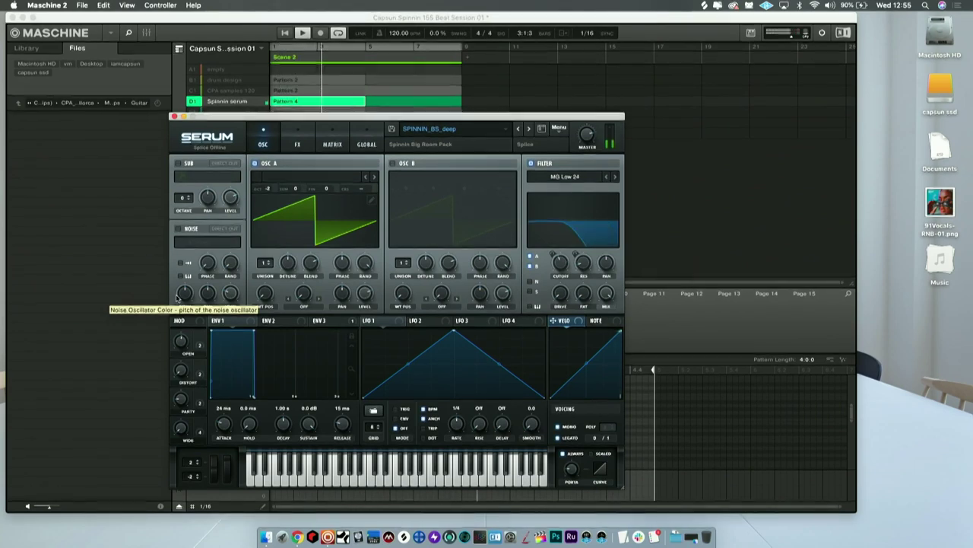
{"action": "left_click", "coordinate": [173, 117]}
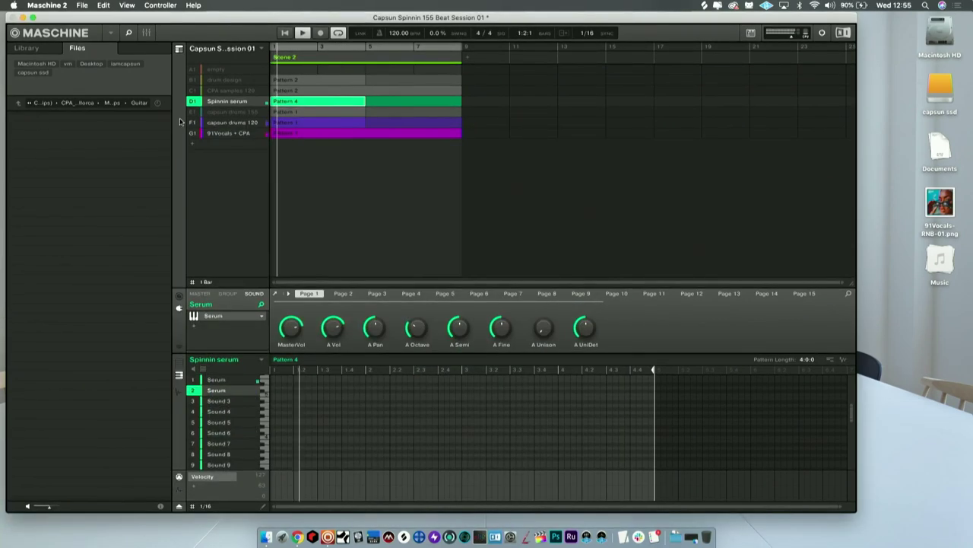
Mute the Spinnin serum group and unmute the thick D# kick on sound 7 of capsun drums 120.
{"action": "left_click", "coordinate": [197, 123]}
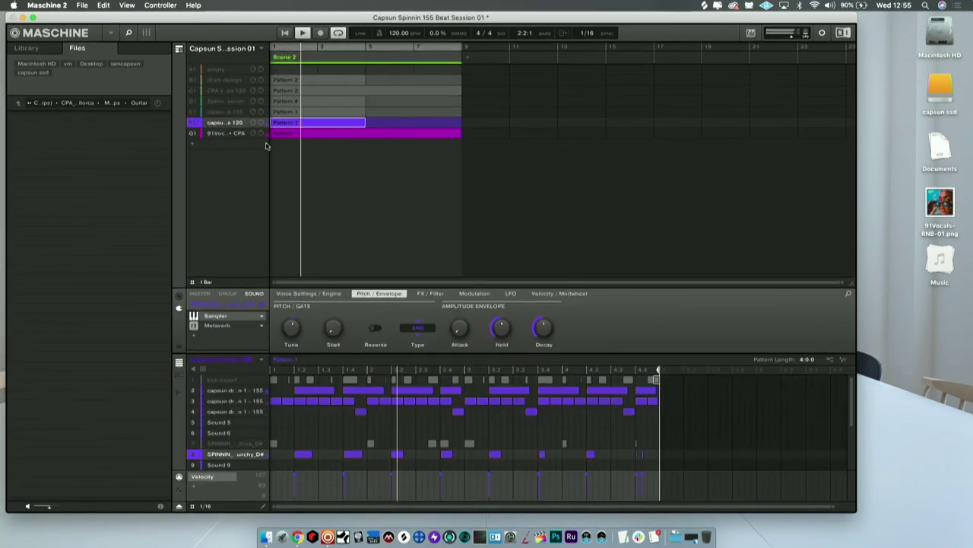
{"action": "left_click", "coordinate": [193, 443]}
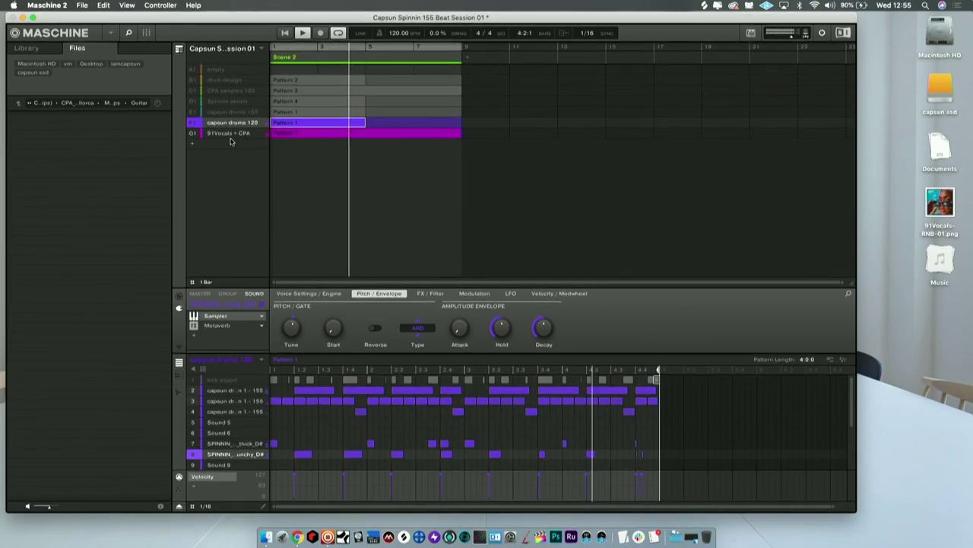
Add an empty group below 91Vocals + CPA, view the 91Vocals + CPA pattern and return to capsun drums 120.
{"action": "left_click", "coordinate": [231, 143]}
{"action": "left_click", "coordinate": [220, 134]}
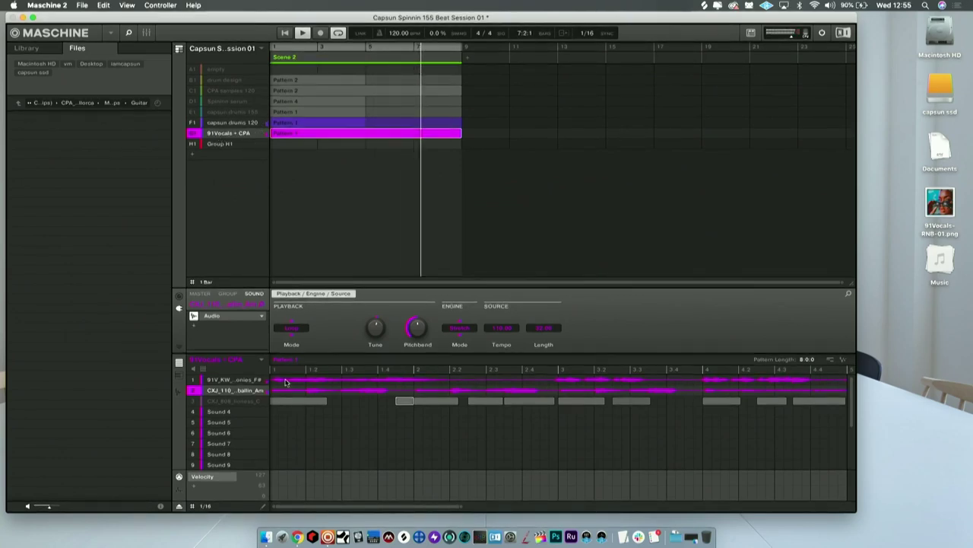
{"action": "left_click", "coordinate": [196, 124]}
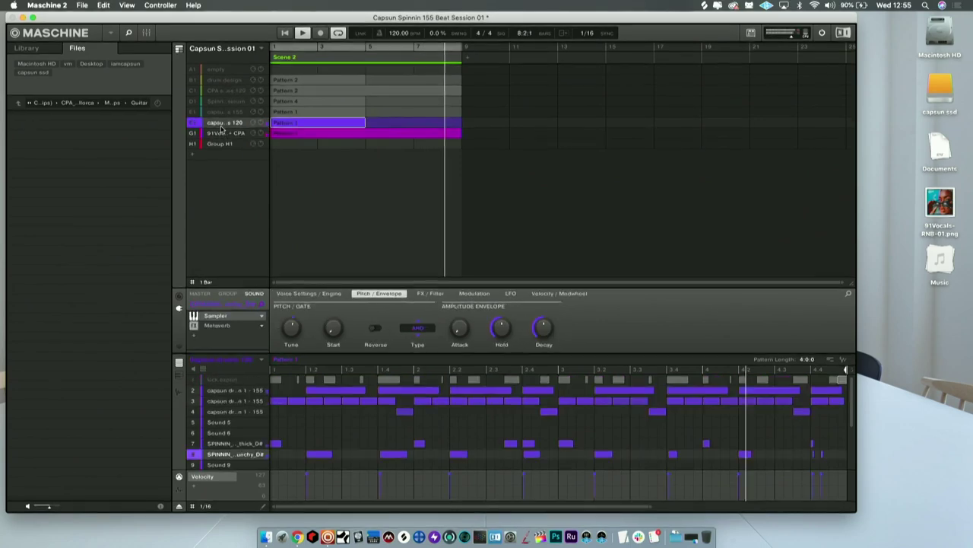